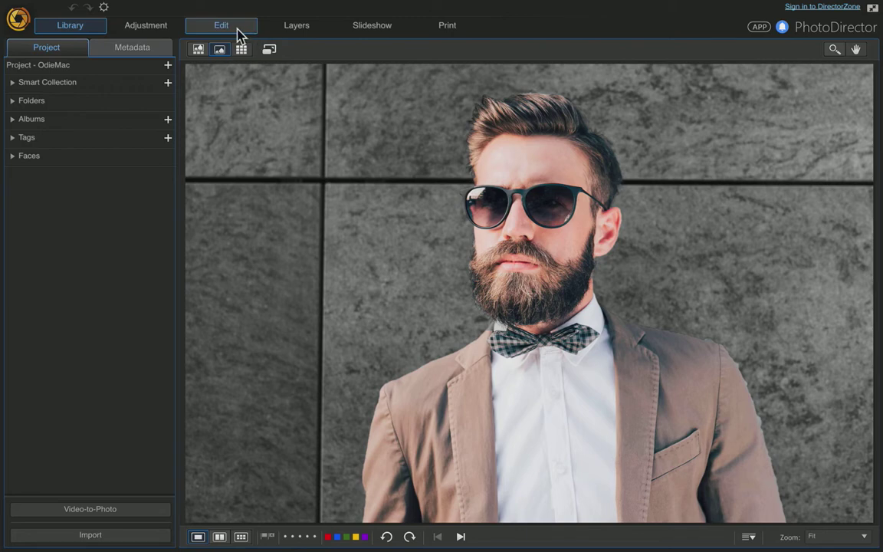
Step: Apply the Blur Tools brush effect and erase the Soft Focus blur from the man, reducing the brush size to 14
click(238, 31)
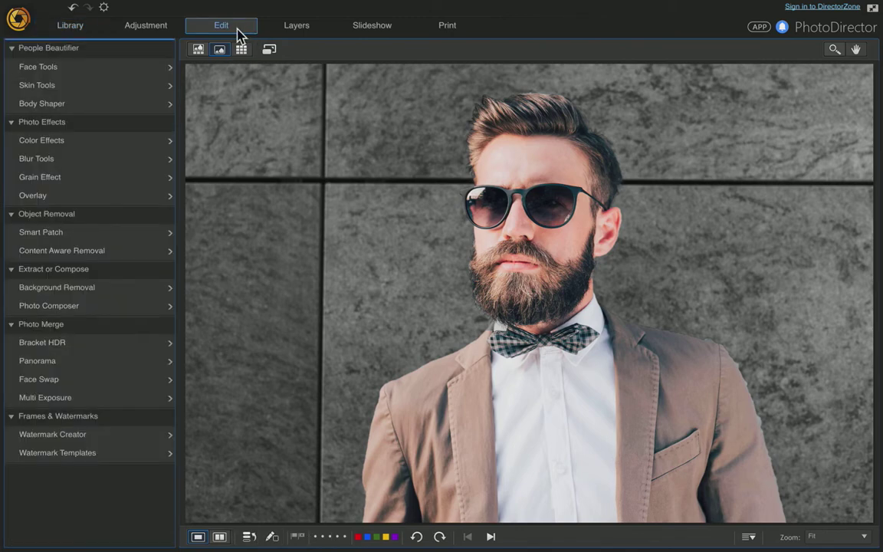
click(161, 167)
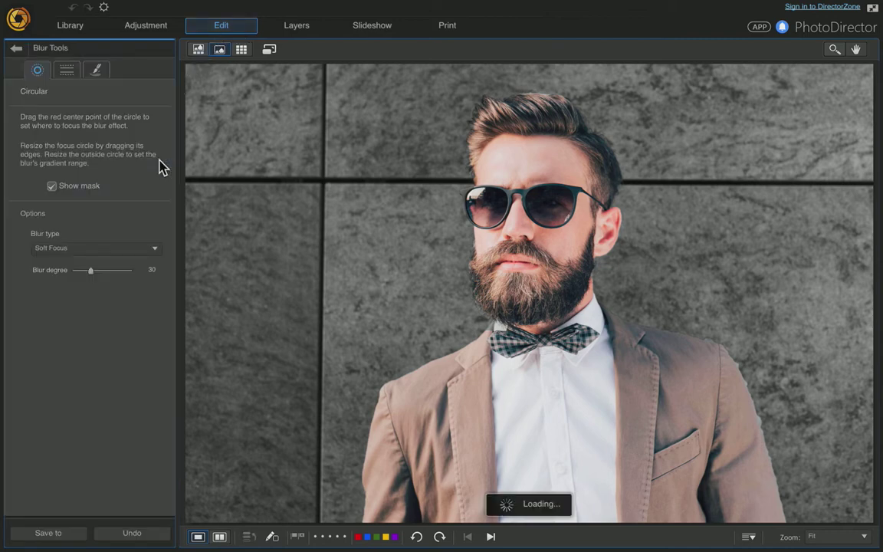
click(98, 71)
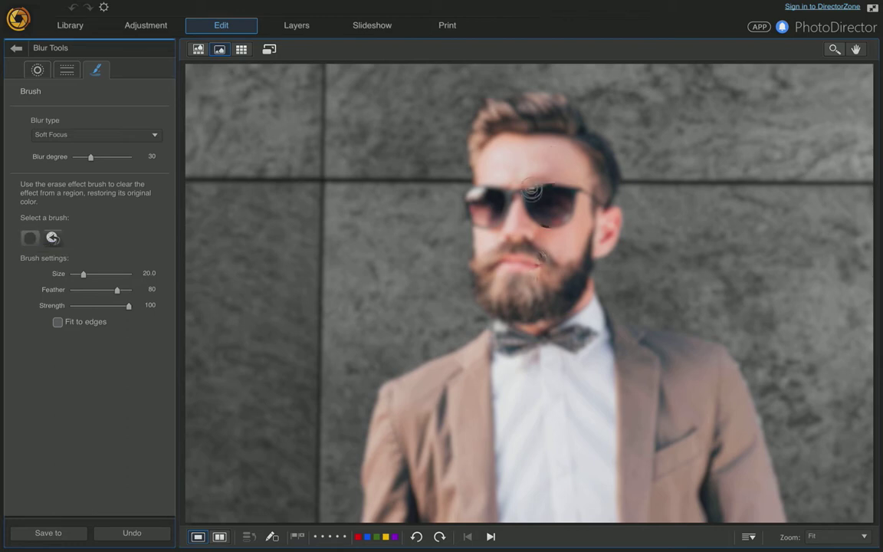
drag(529, 243, 529, 247)
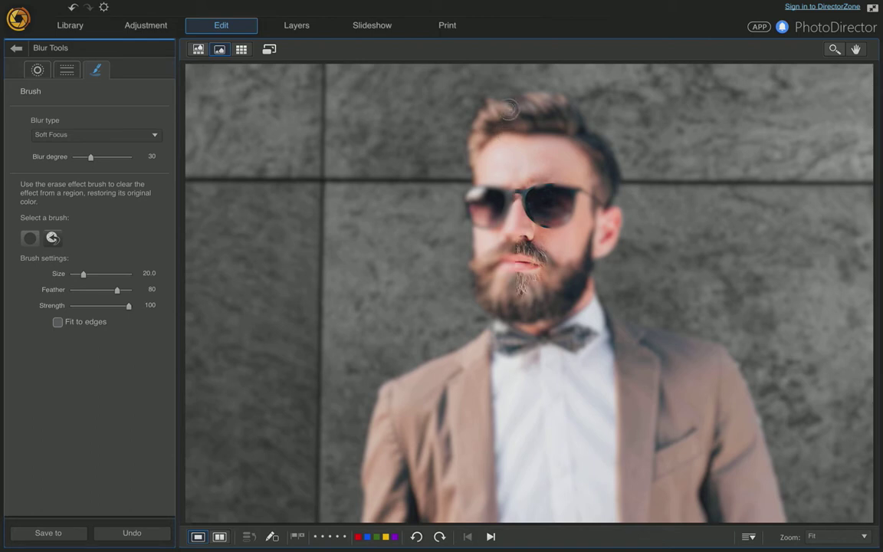
drag(508, 110, 502, 123)
scroll(498, 180, down, 3)
mouse_move(540, 314)
mouse_down()
mouse_move(566, 188)
mouse_move(579, 270)
mouse_move(586, 230)
mouse_move(574, 310)
mouse_move(530, 311)
mouse_move(494, 215)
mouse_move(493, 272)
mouse_move(544, 195)
mouse_move(530, 297)
mouse_up()
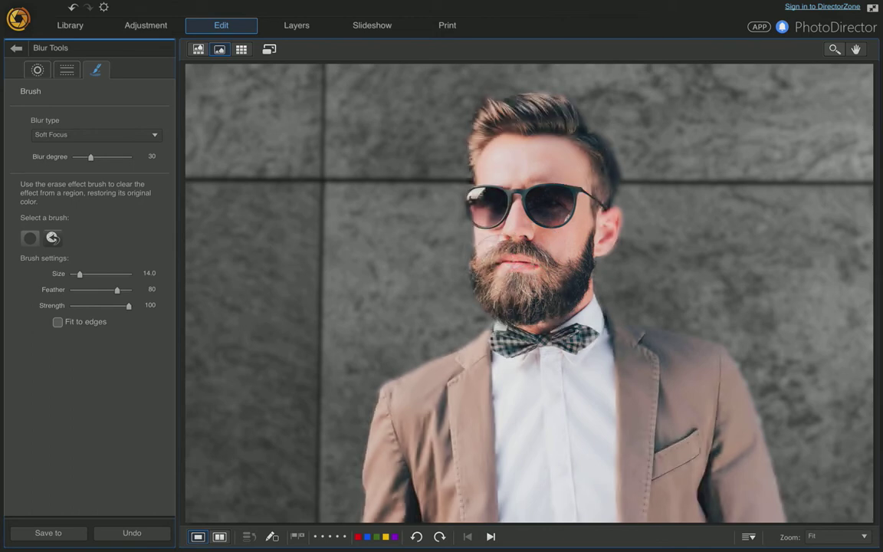
Step: Change the blur type to Motion Blur with a blur degree of 55 and tilt its direction slightly below horizontal
click(155, 139)
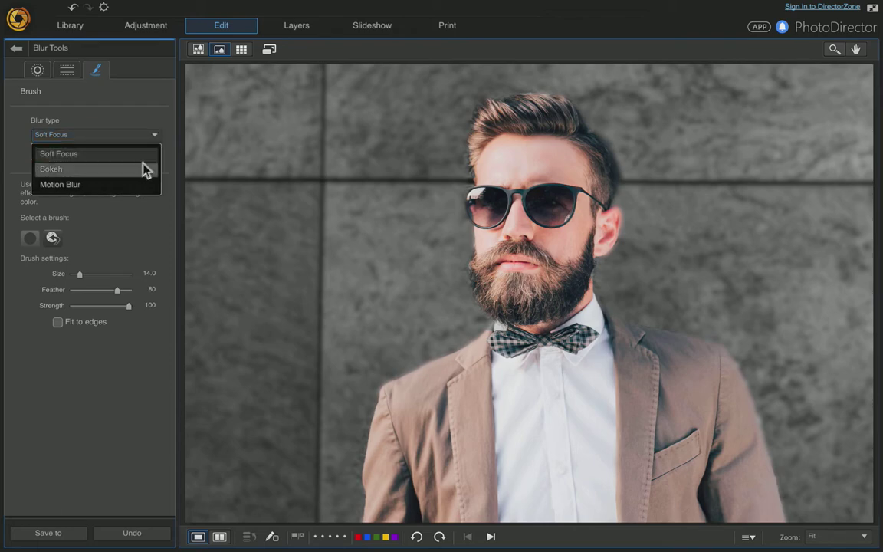
click(111, 186)
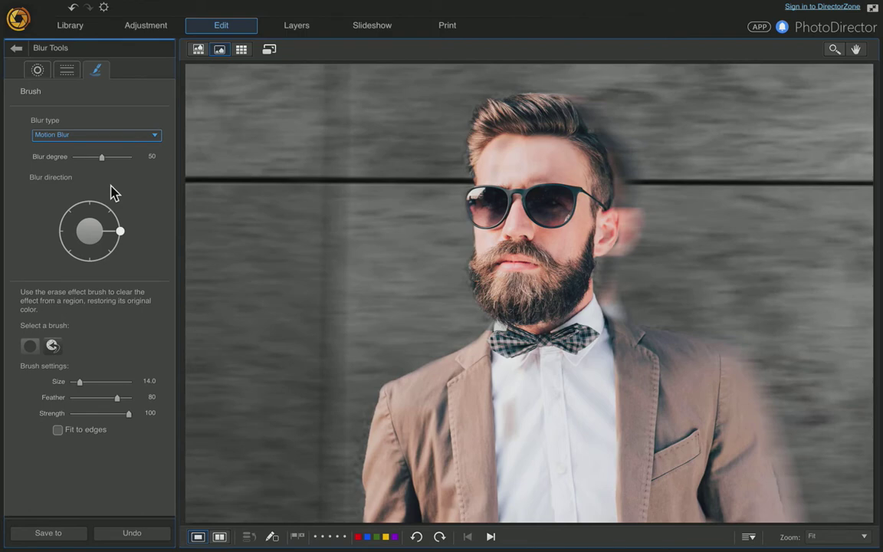
click(102, 158)
drag(103, 160, 107, 160)
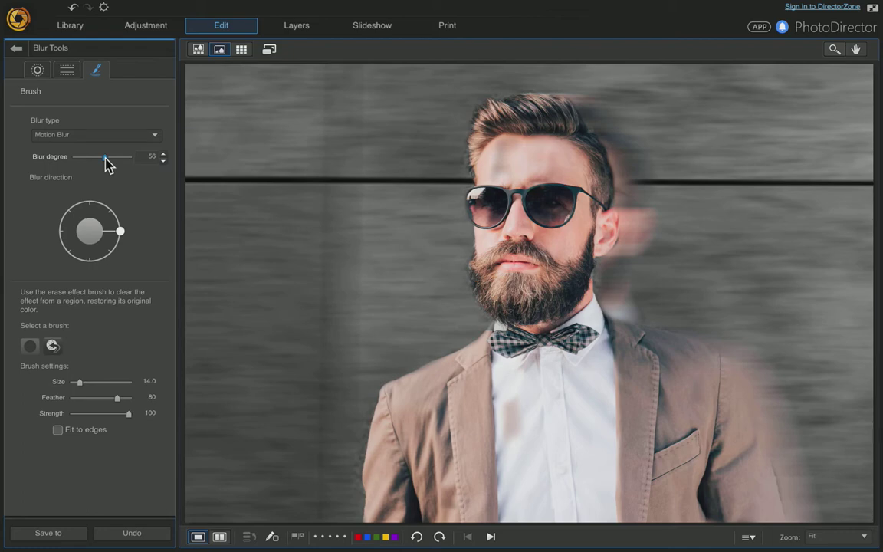
drag(106, 159, 104, 159)
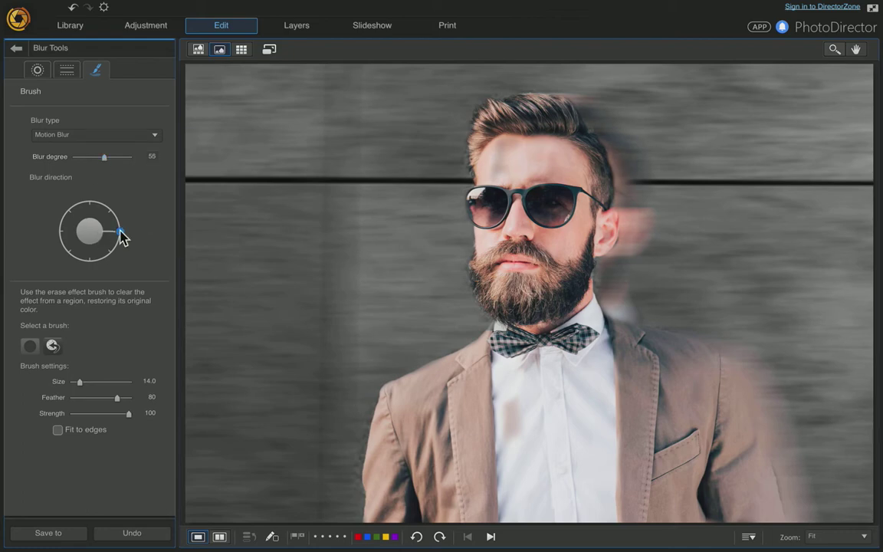
drag(119, 237, 121, 244)
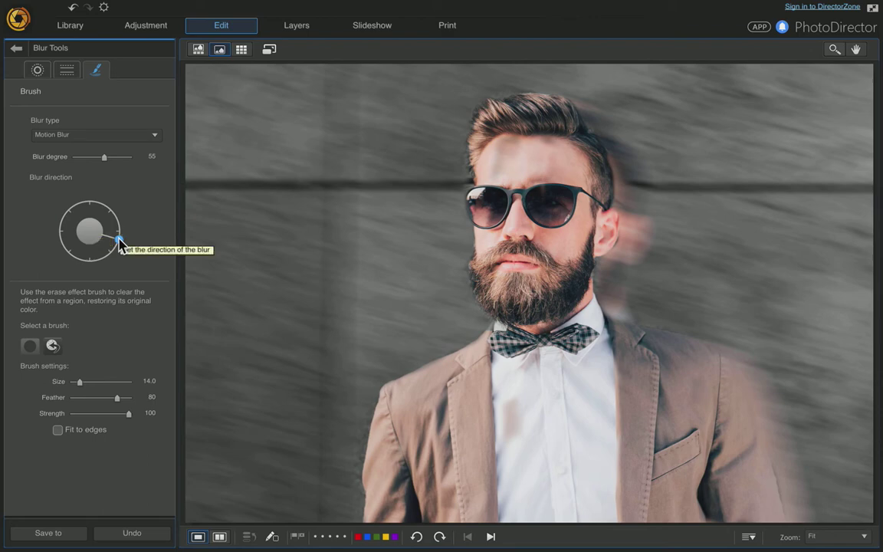
Step: Erase the leftover motion blur from the man's forehead and reduce the brush size to 10
mouse_move(517, 151)
mouse_down()
mouse_move(500, 183)
mouse_move(505, 142)
mouse_move(495, 182)
mouse_move(499, 150)
mouse_move(497, 161)
mouse_move(535, 139)
mouse_move(558, 191)
mouse_move(544, 146)
mouse_up()
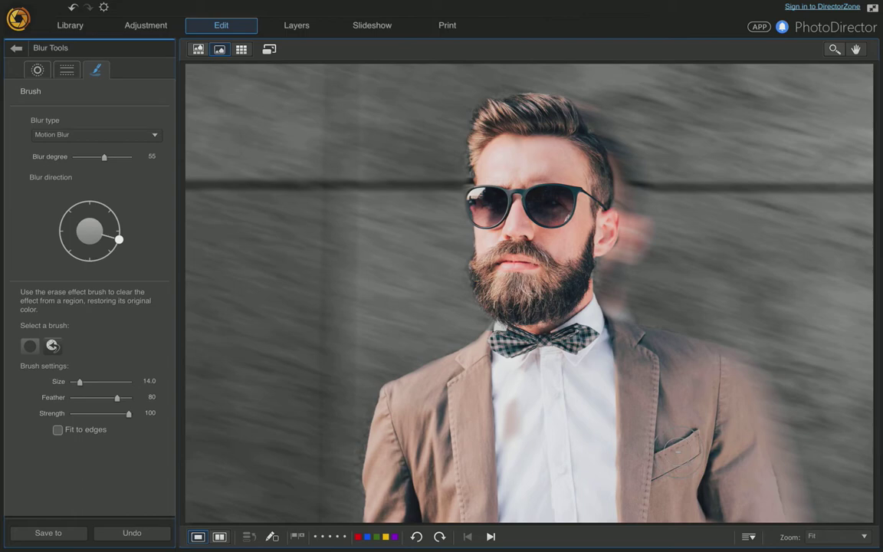
scroll(302, 359, down, 3)
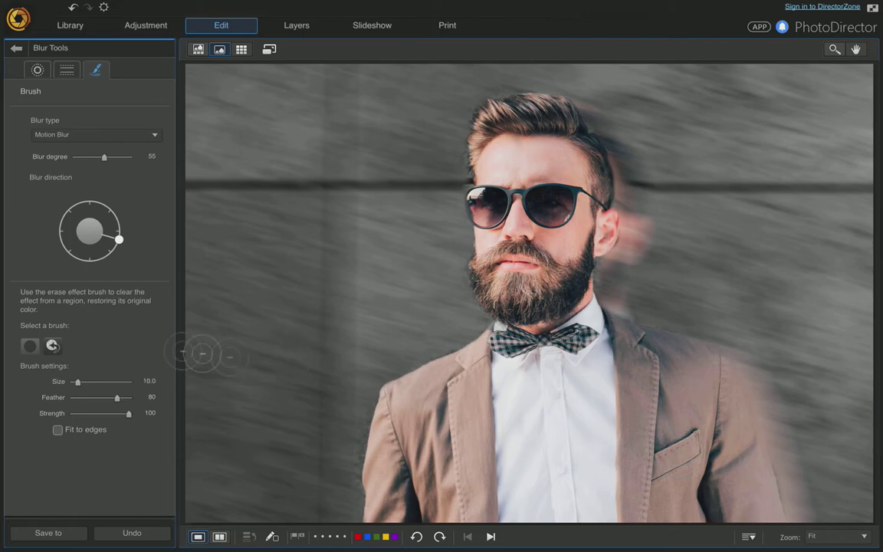
scroll(51, 345, up, 1)
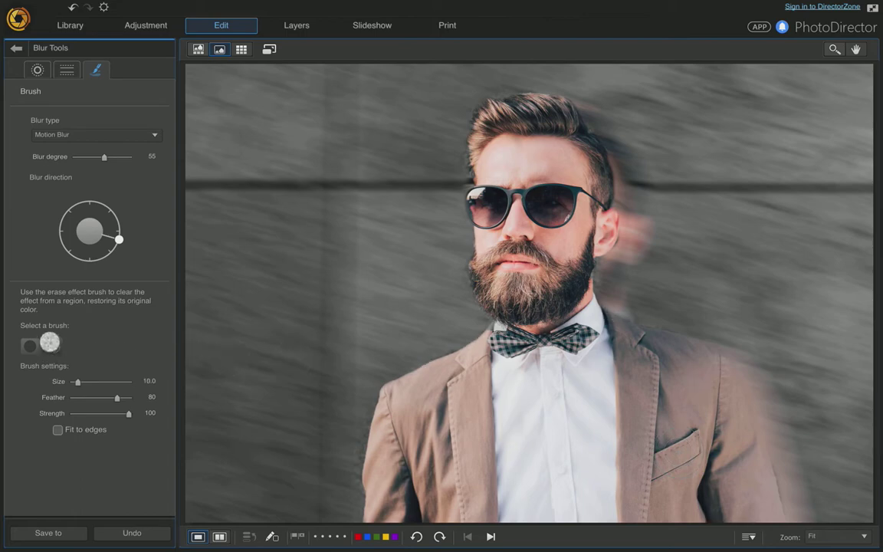
Step: Switch to the brush that adds blur, shrink it to size 4, and touch up the edge of the beard
click(50, 341)
scroll(394, 330, down, 9)
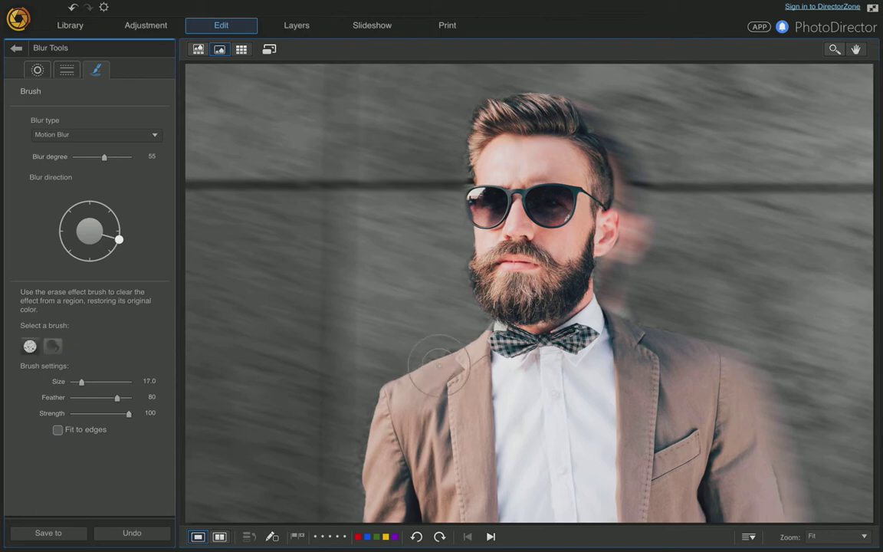
scroll(395, 328, up, 3)
scroll(448, 348, down, 2)
scroll(477, 261, up, 1)
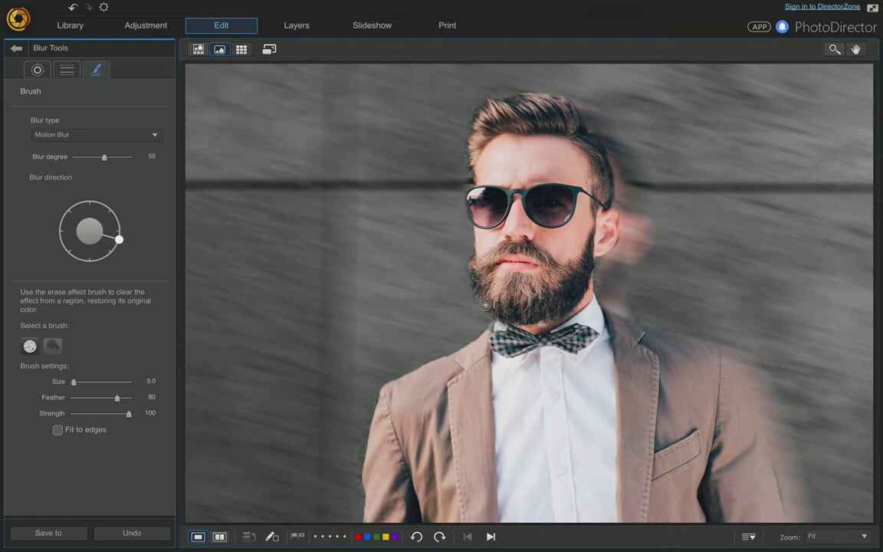
scroll(472, 285, up, 1)
scroll(738, 331, down, 2)
scroll(368, 395, up, 2)
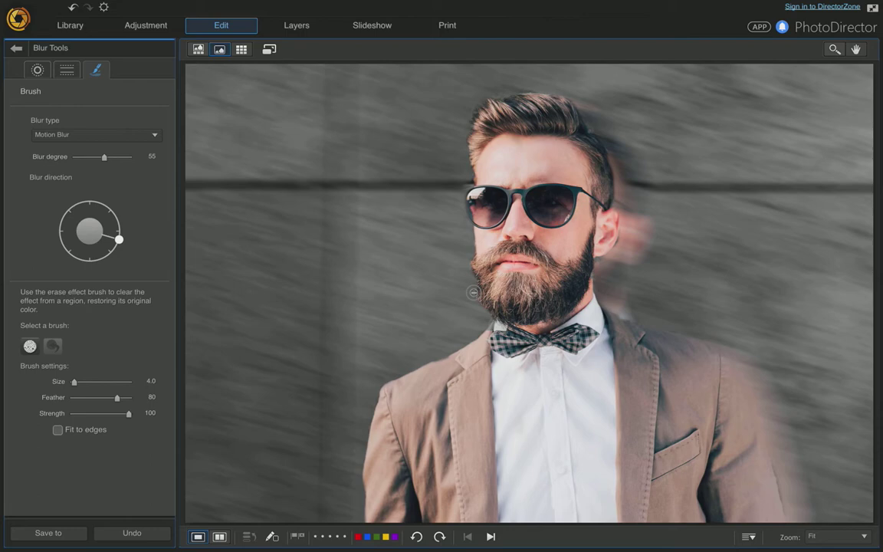
Step: Save the blur changes as a virtual copy and bring the photo into layer editing
click(296, 26)
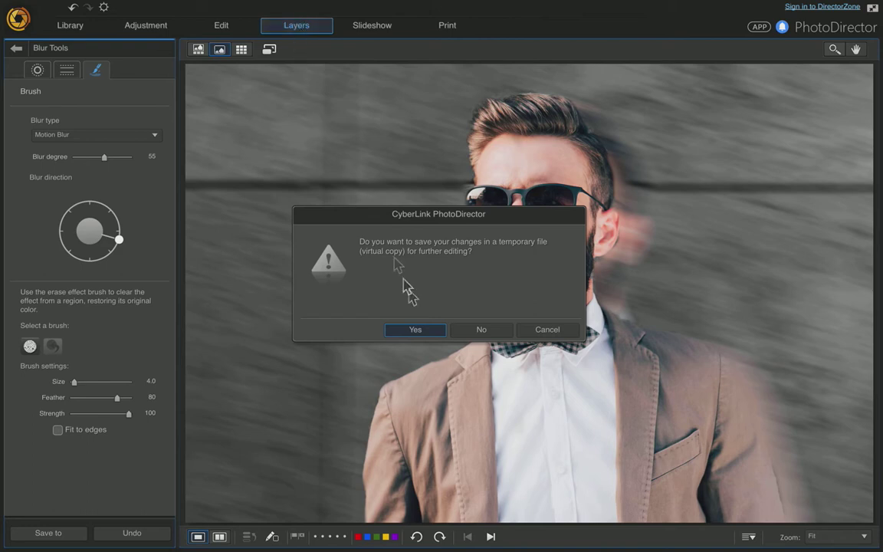
click(424, 331)
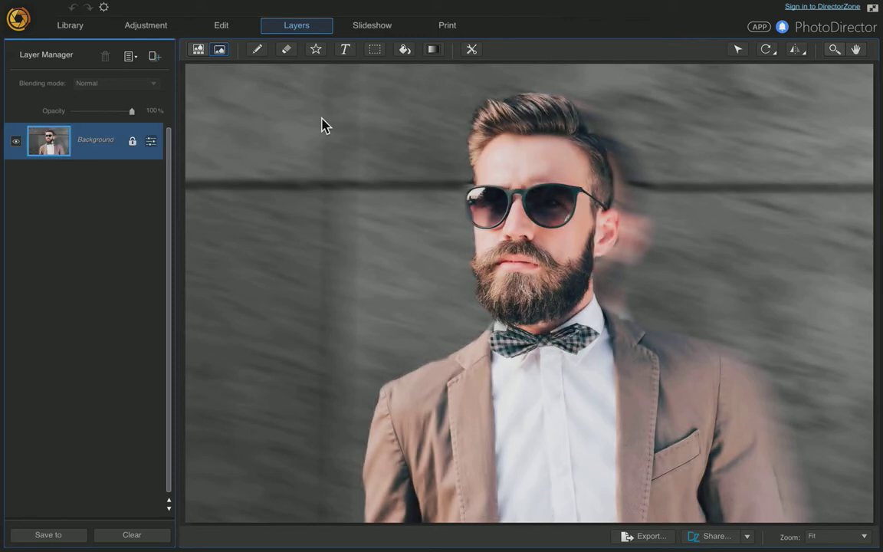
Step: Duplicate the Background layer and hide the original
right_click(95, 144)
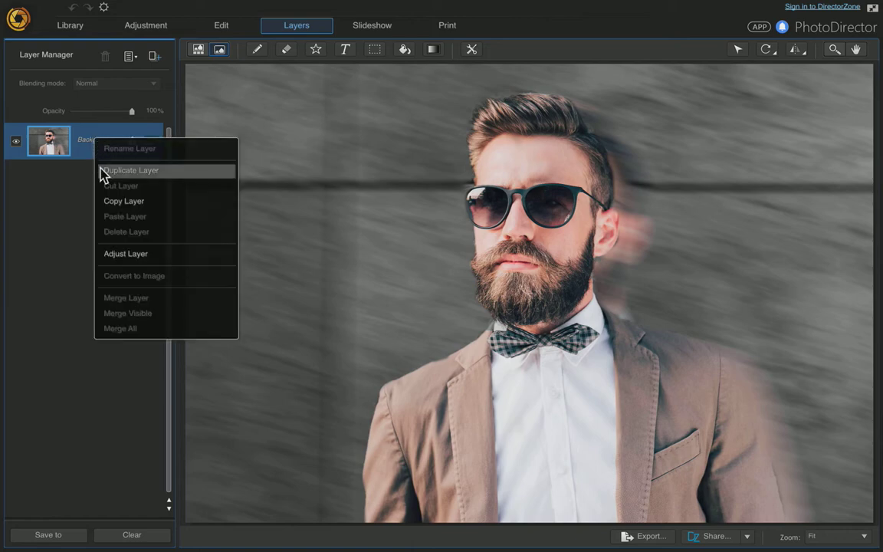
click(104, 170)
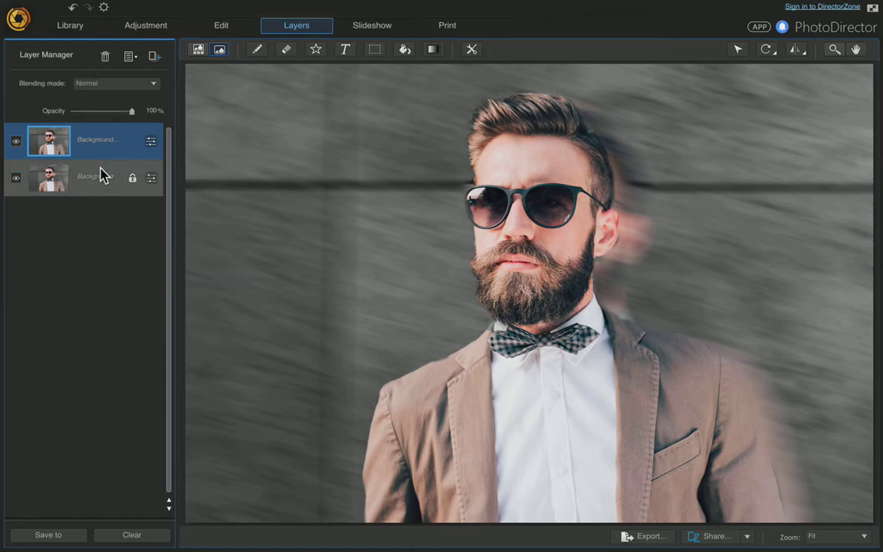
click(15, 179)
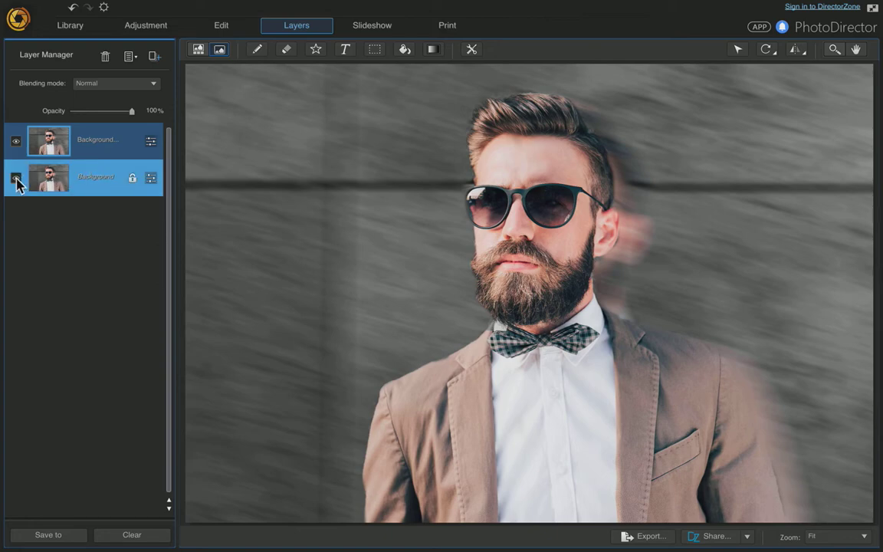
click(15, 179)
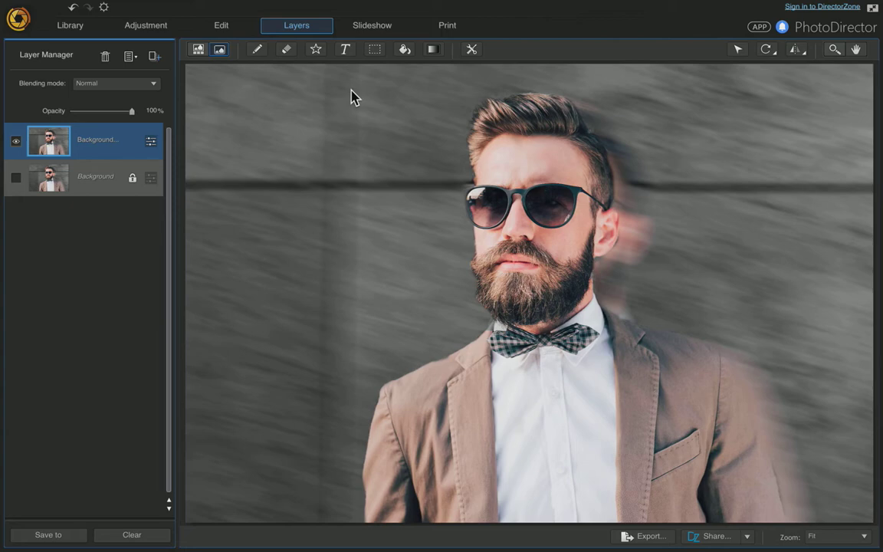
Step: Cut a full-height rectangular strip about 830 × 4927 px beside the man's face from the duplicate into its own hidden layer
click(374, 50)
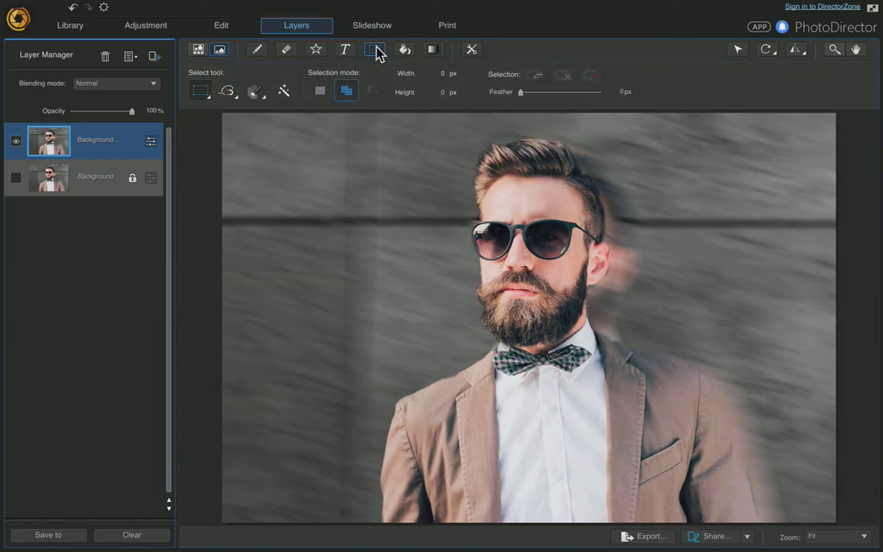
click(204, 99)
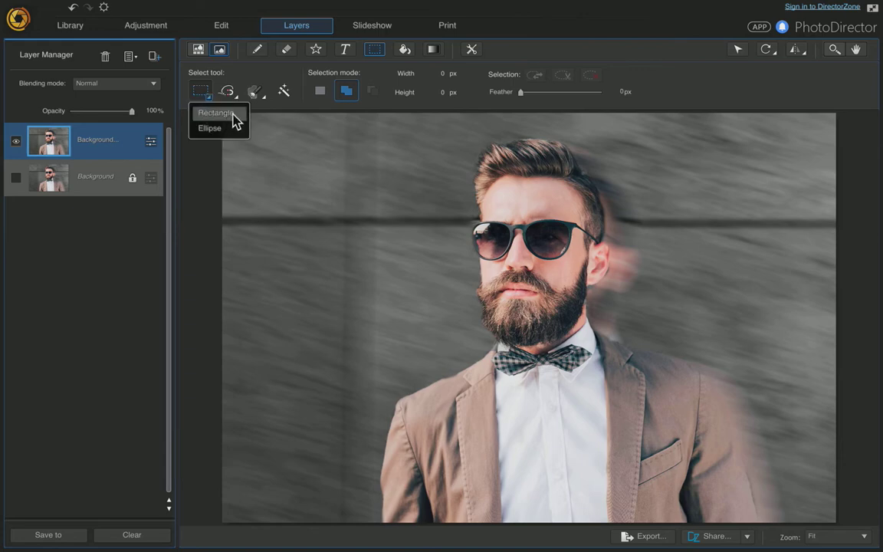
click(233, 115)
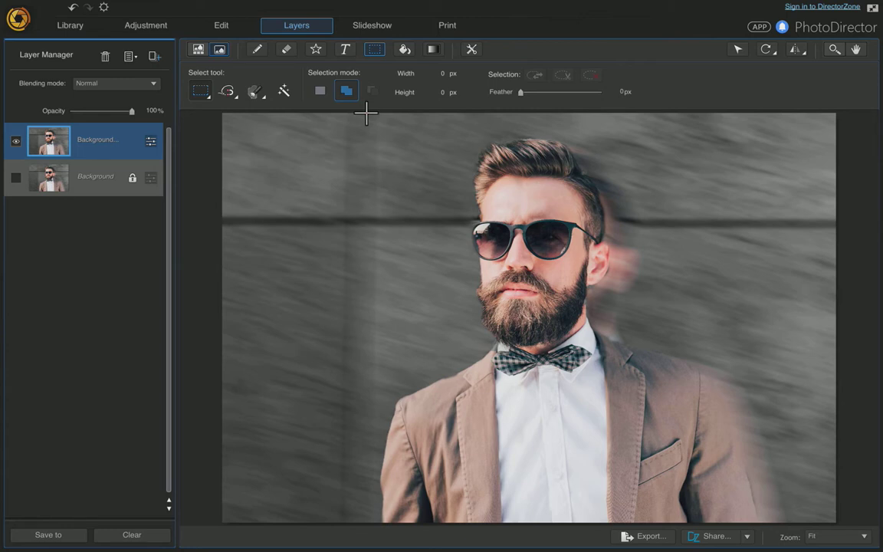
drag(367, 114, 435, 529)
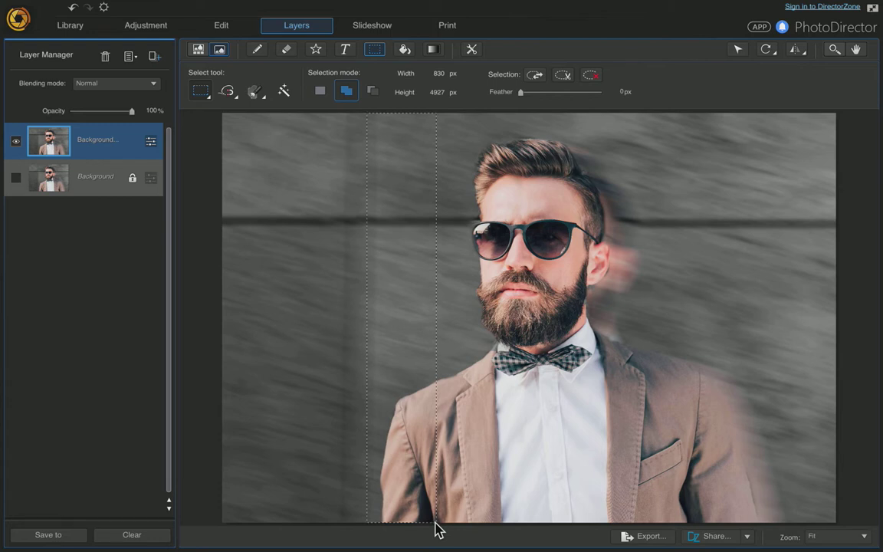
key(Delete)
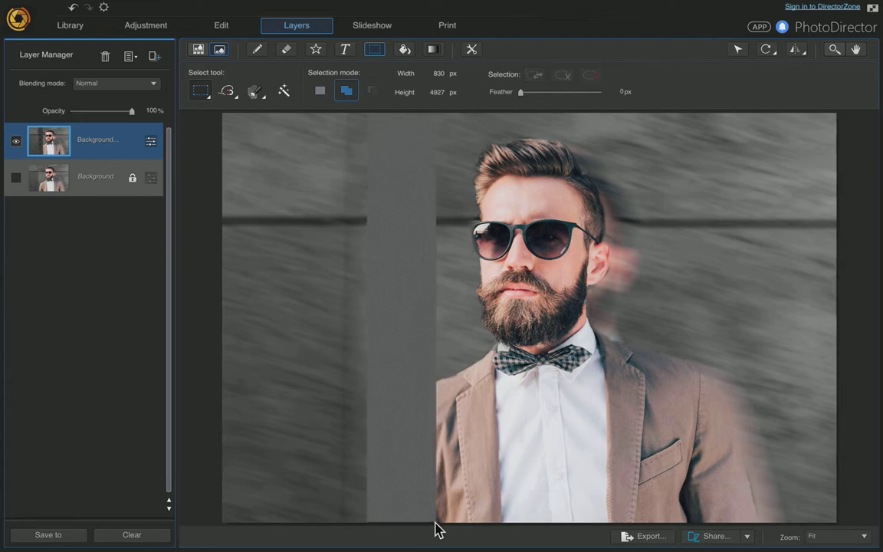
key(ctrl+v)
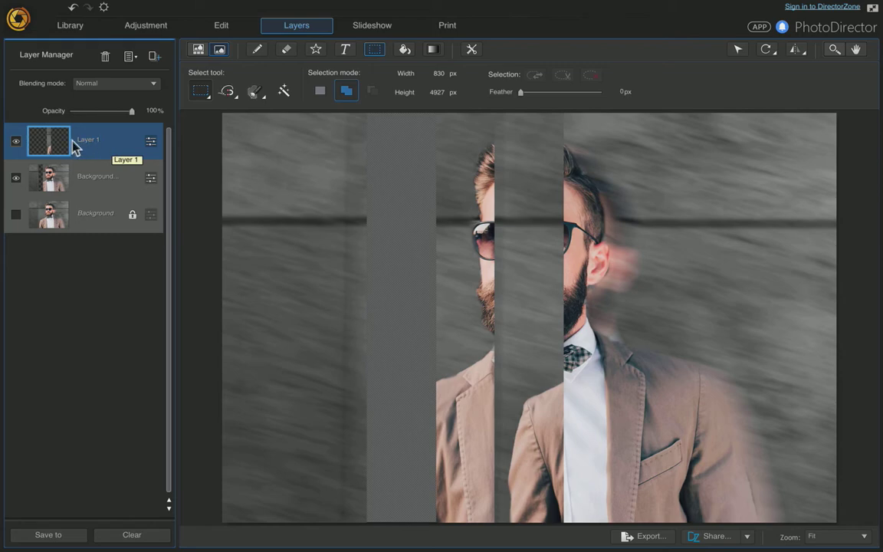
click(16, 141)
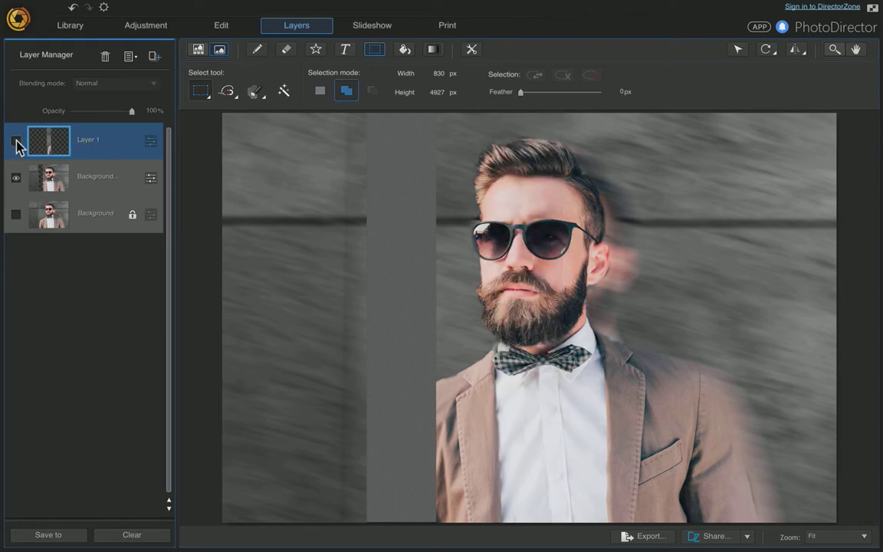
Step: Cut the adjoining full-height strip, about 1006 × 4905 px and reaching mid-face, from the background duplicate into its own hidden layer
click(92, 173)
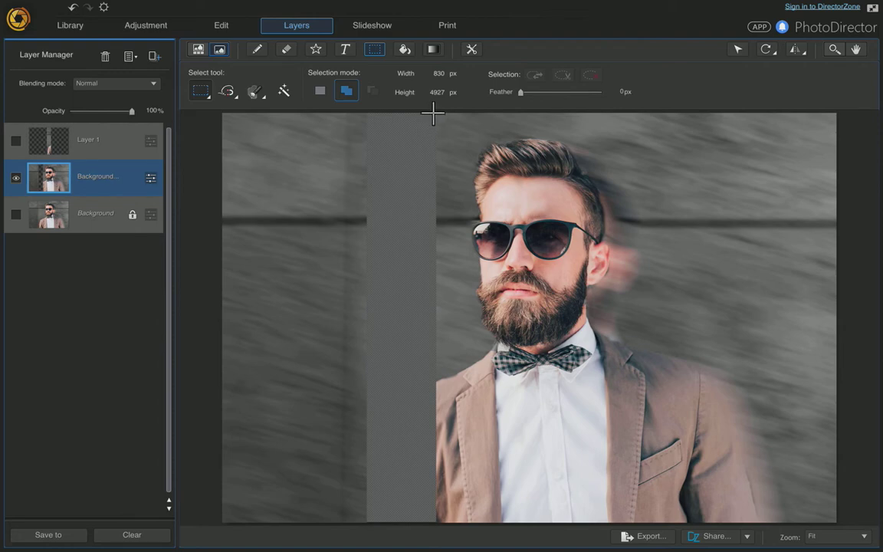
drag(433, 114, 517, 522)
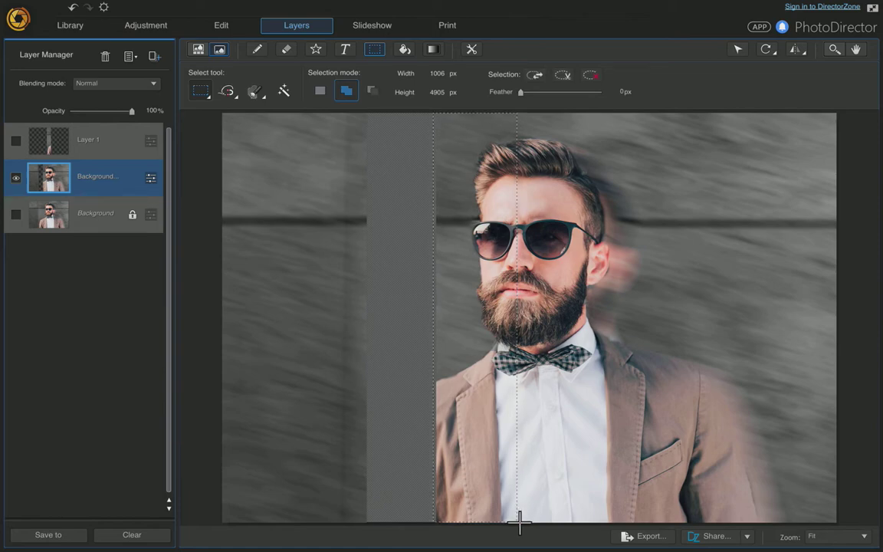
key(Delete)
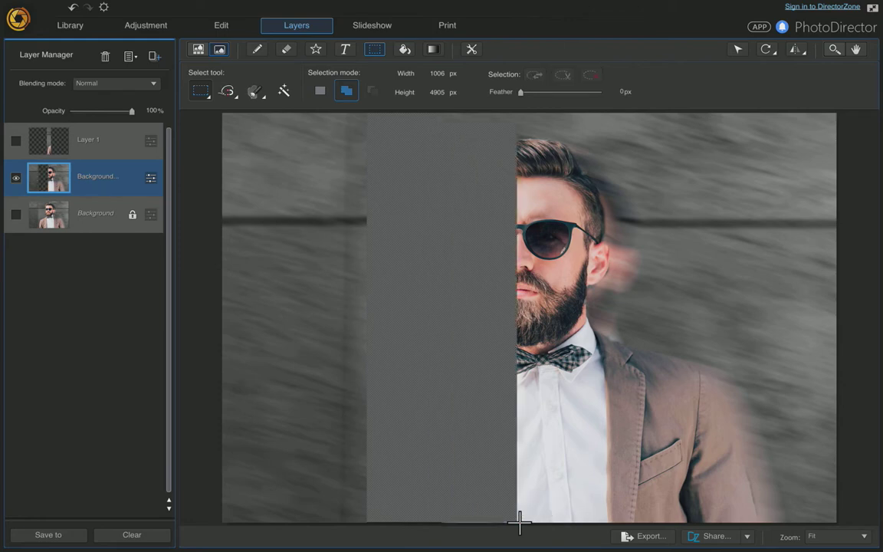
key(ctrl+v)
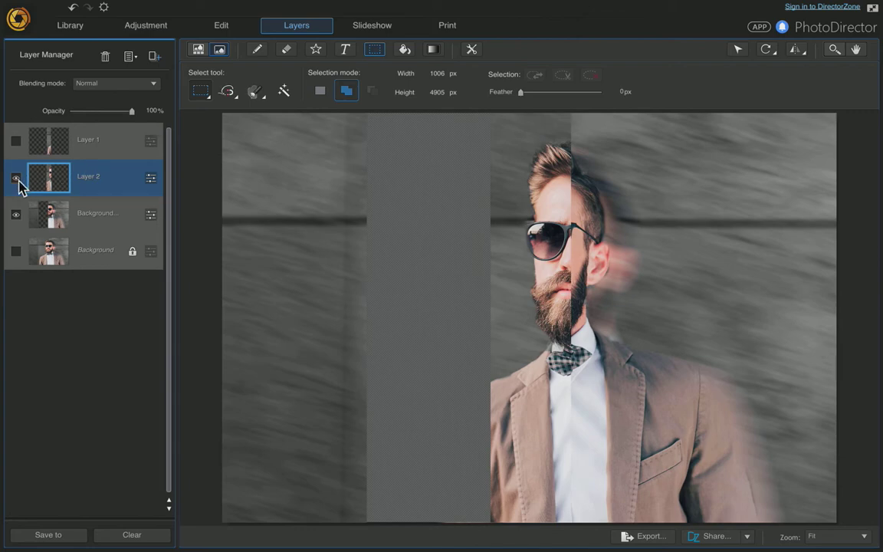
click(16, 180)
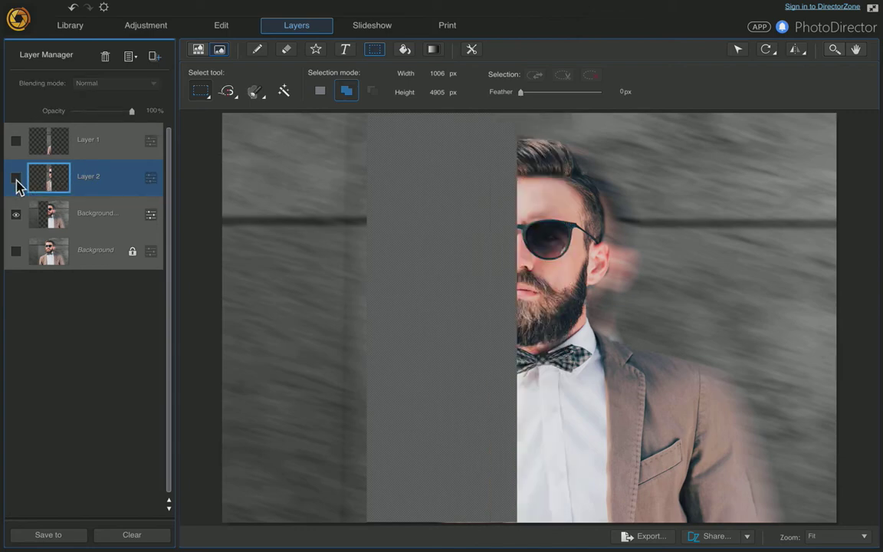
Step: Cut the next full-height strip, about 859 × 4912 px over the rest of the face, from the background duplicate into its own hidden layer
click(100, 217)
click(100, 219)
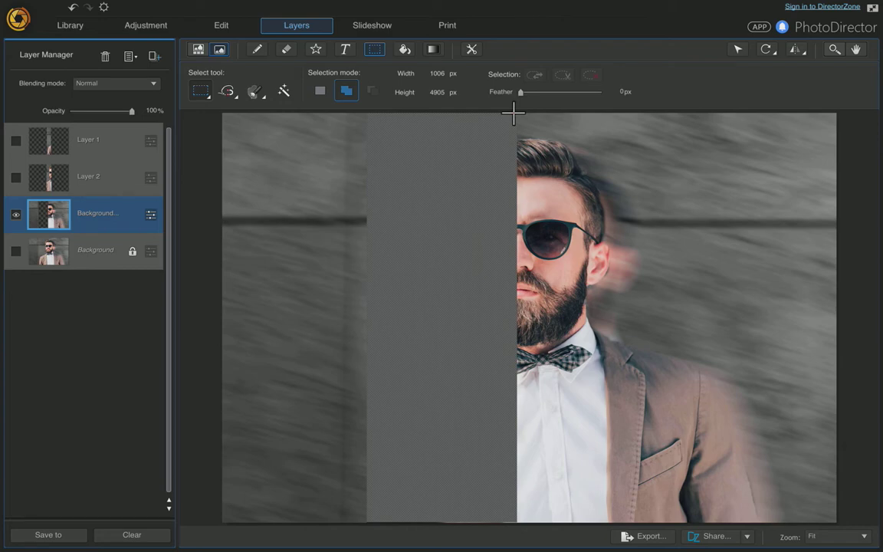
drag(513, 114, 585, 523)
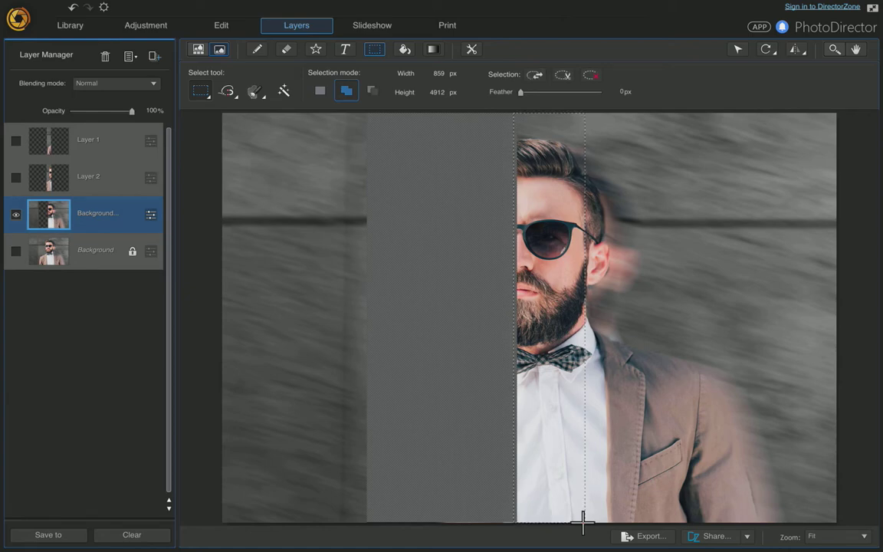
key(ctrl+d)
key(ctrl+v)
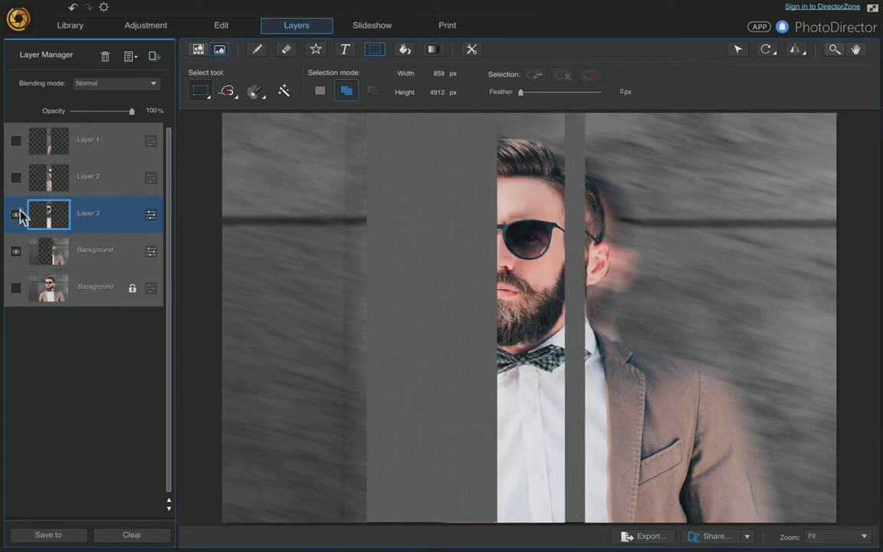
click(17, 214)
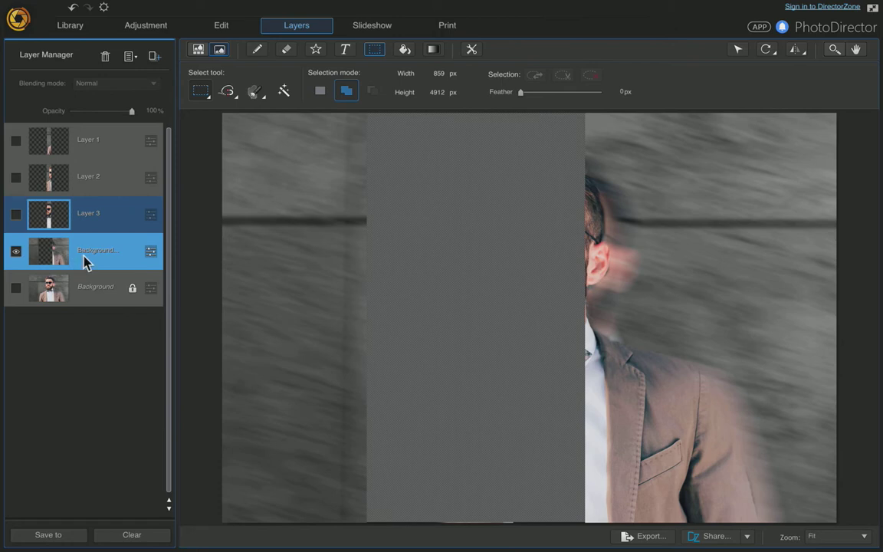
Step: Cut the adjoining full-height strip, about 991 × 4912 px covering the ear and jacket lapel, from the background duplicate into its own hidden layer
click(121, 258)
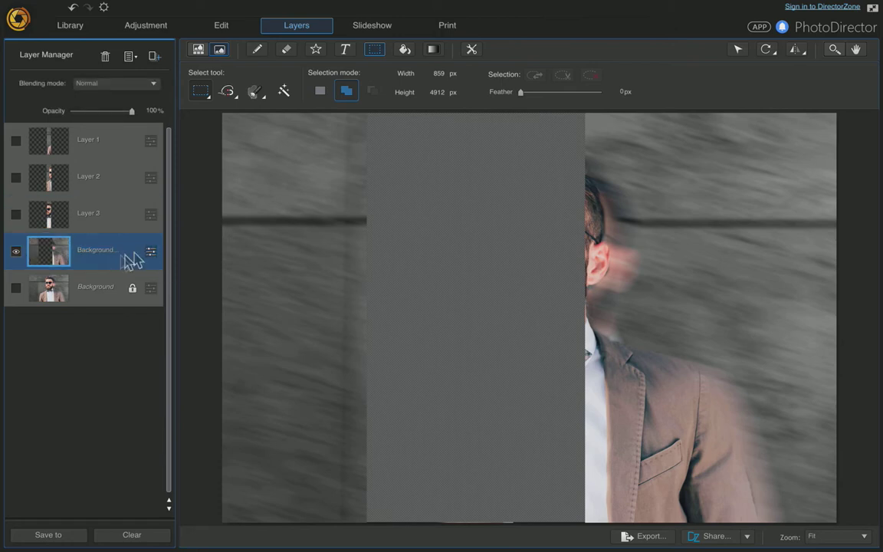
drag(582, 115, 666, 529)
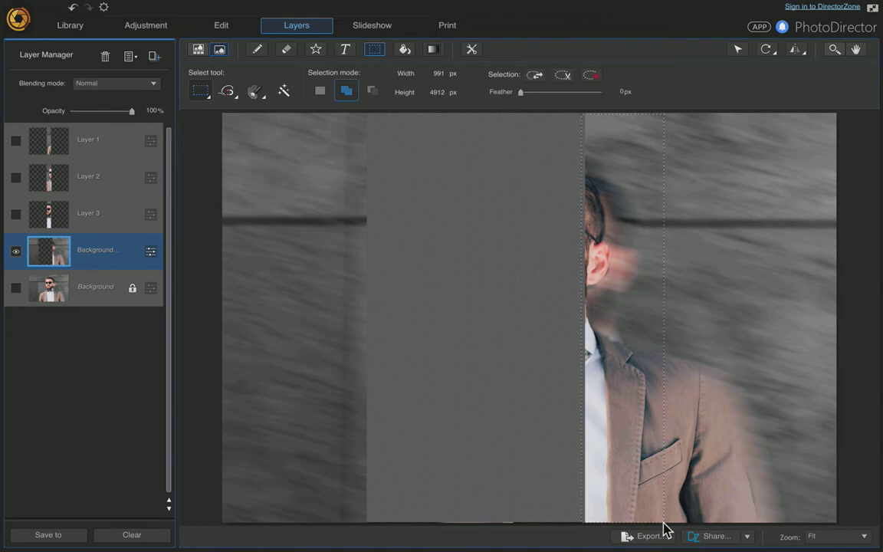
click(664, 529)
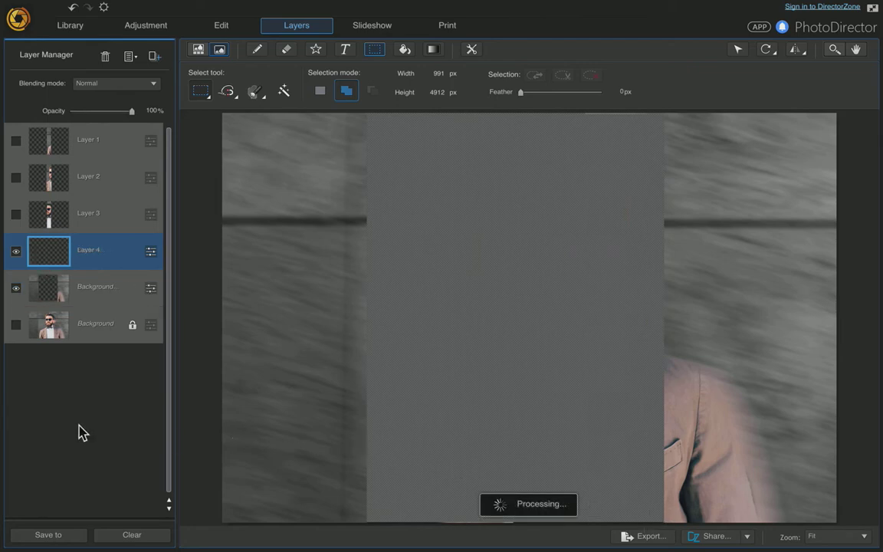
click(15, 251)
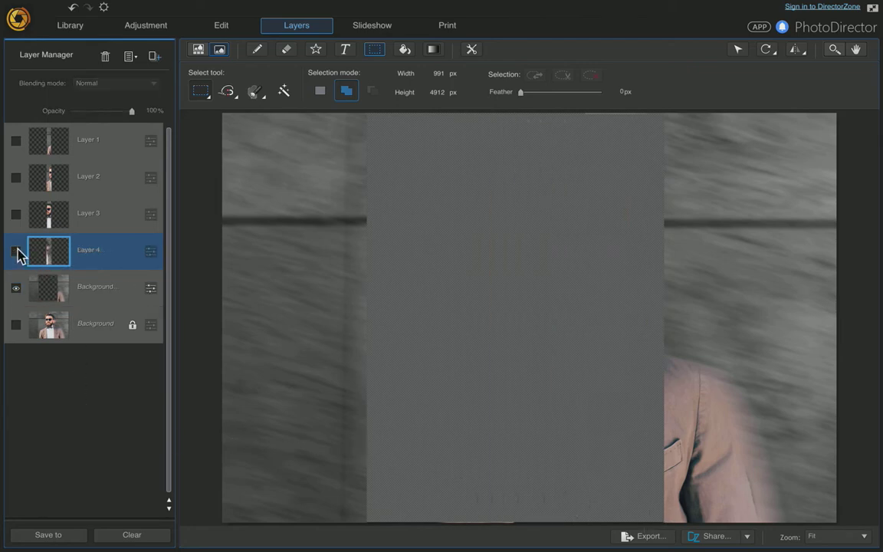
Step: Cut a wider full-height strip, about 1556 × 4927 px covering the remaining shoulder and sleeve, from the background duplicate into its own hidden layer
click(88, 291)
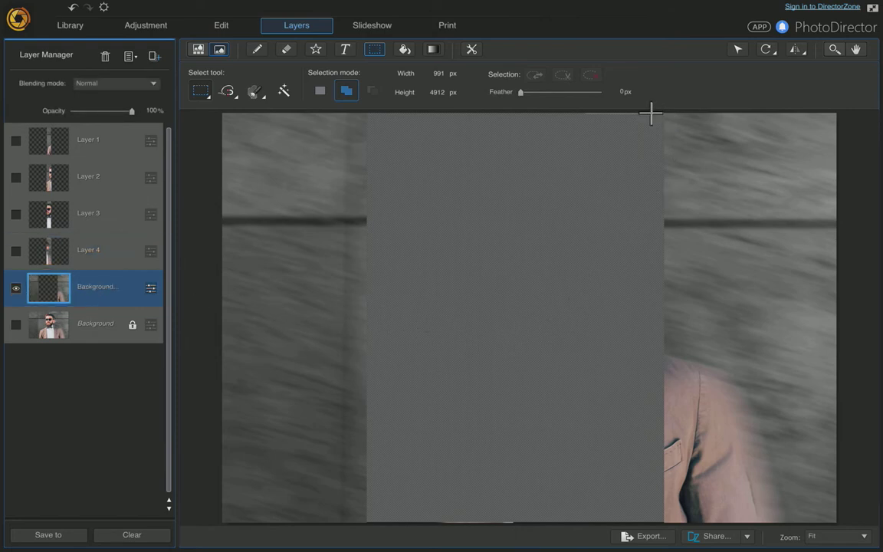
drag(661, 113, 789, 524)
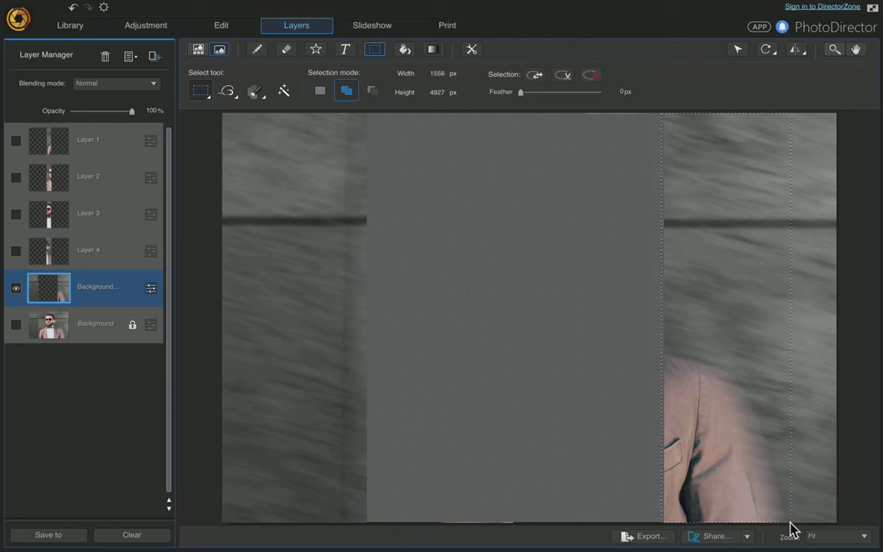
key(Delete)
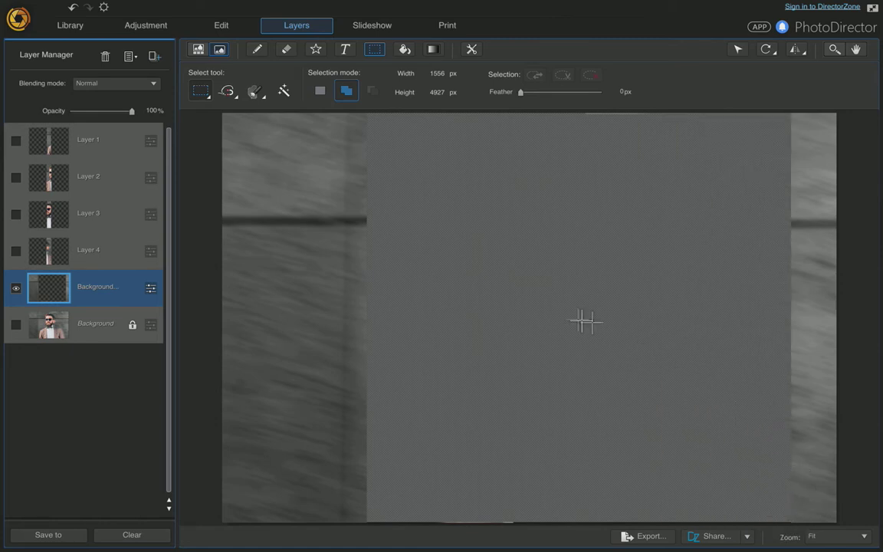
key(ctrl+v)
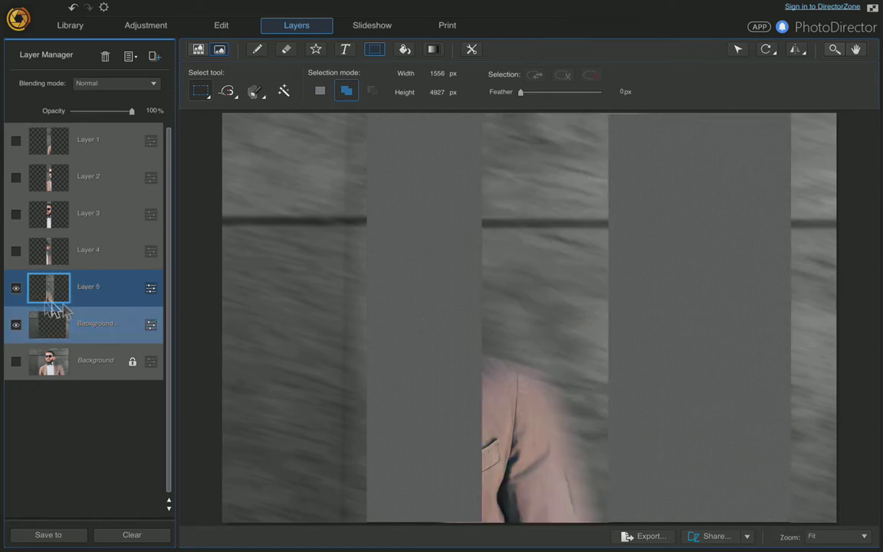
click(16, 288)
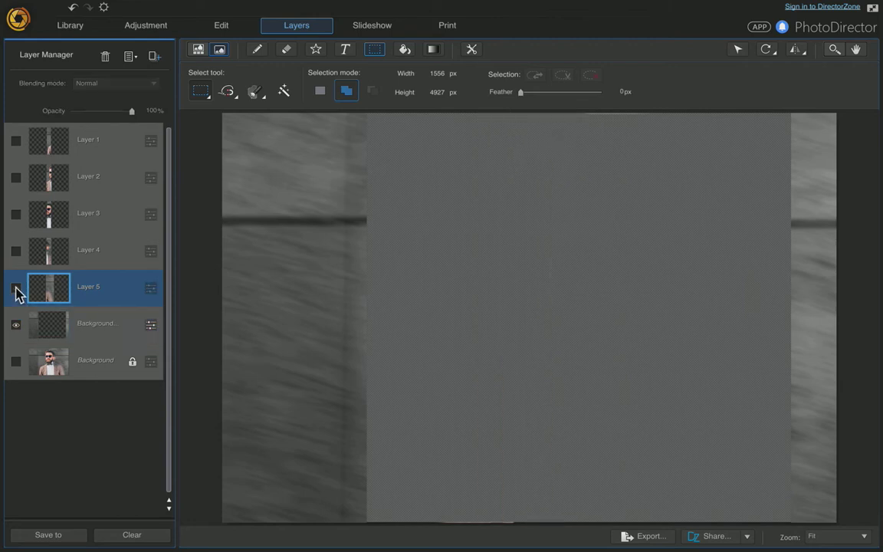
Step: Delete the leftover Background copy layer
click(111, 335)
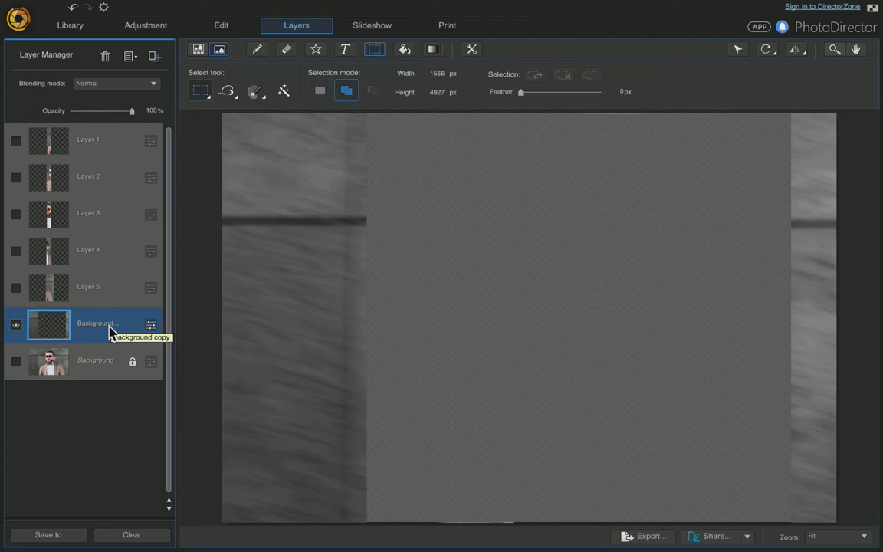
right_click(110, 332)
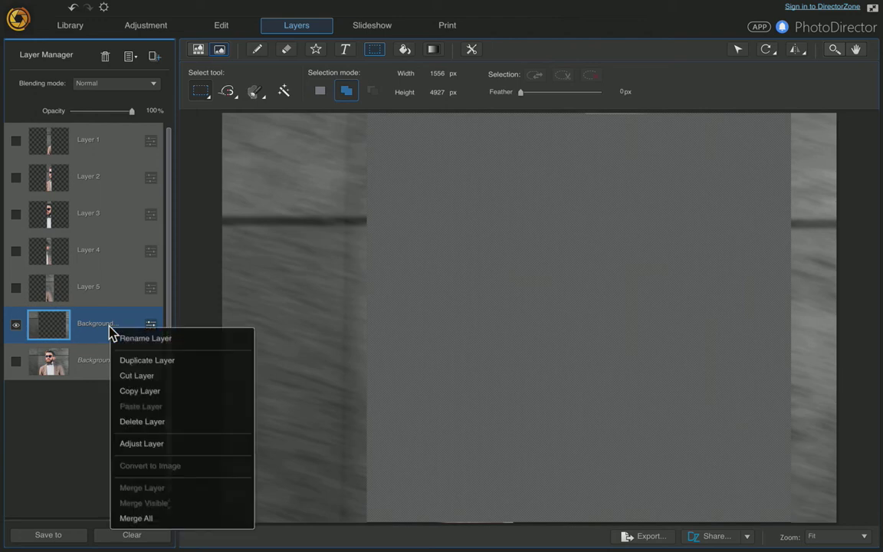
click(157, 422)
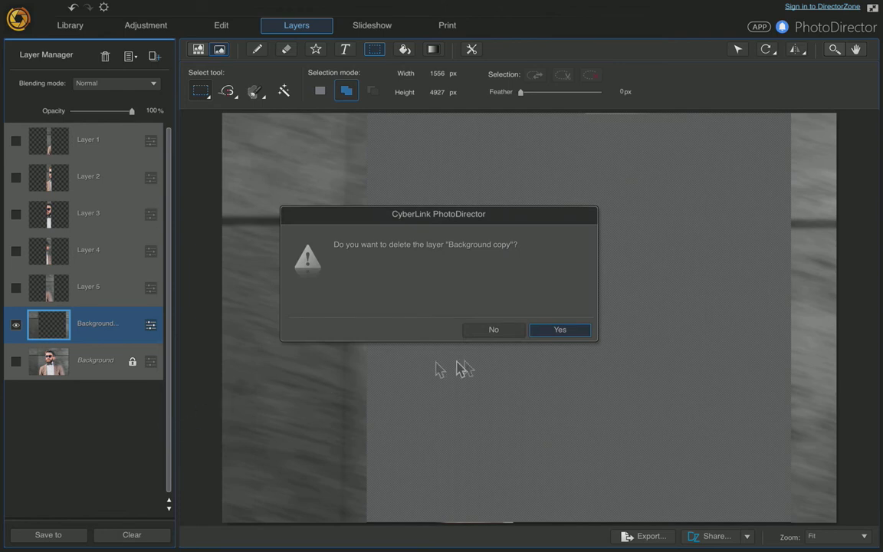
click(569, 333)
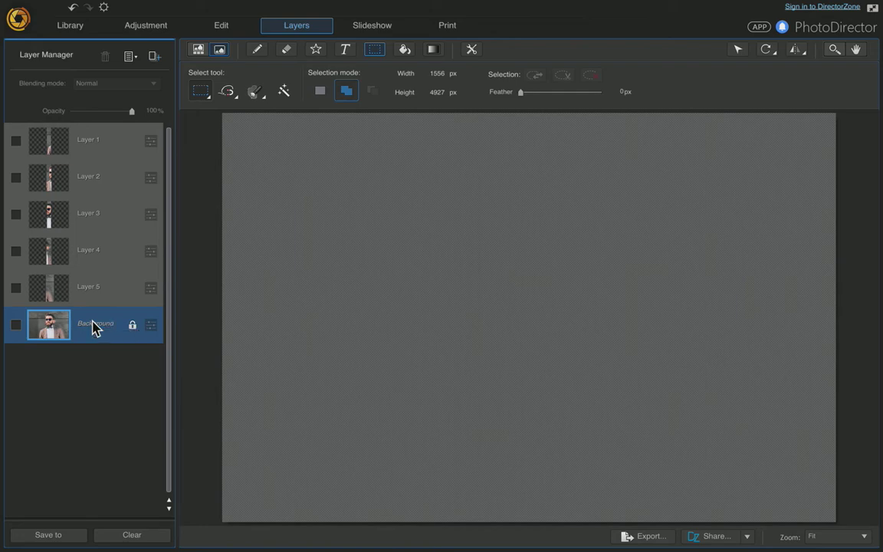
Step: Add an empty layer above Background and rename it Black
click(156, 56)
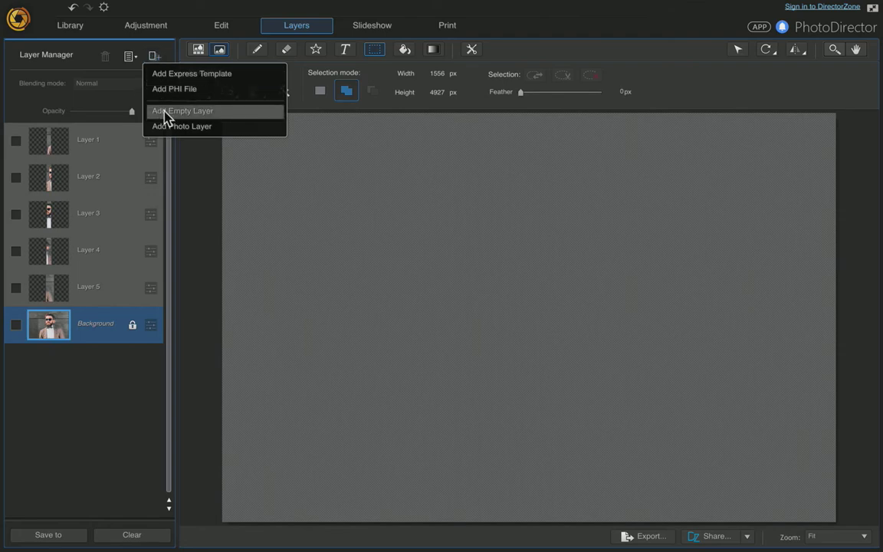
click(166, 112)
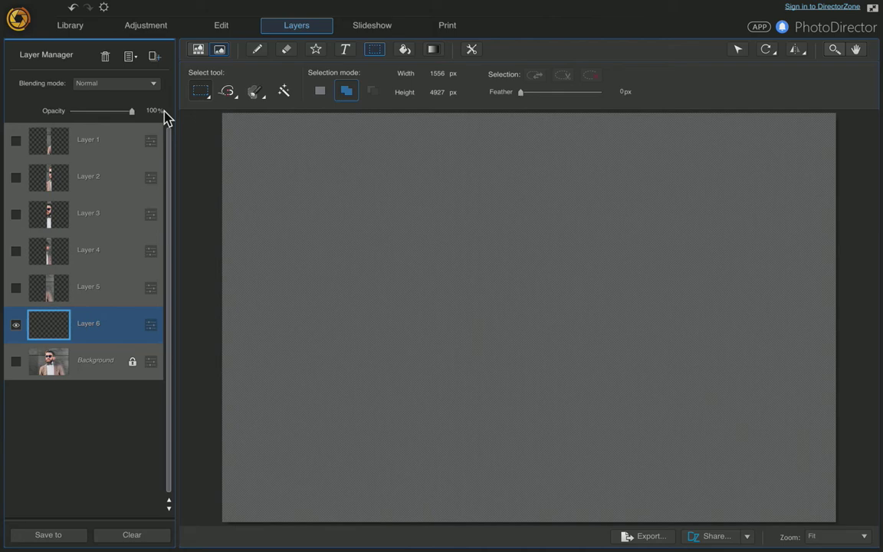
double_click(95, 325)
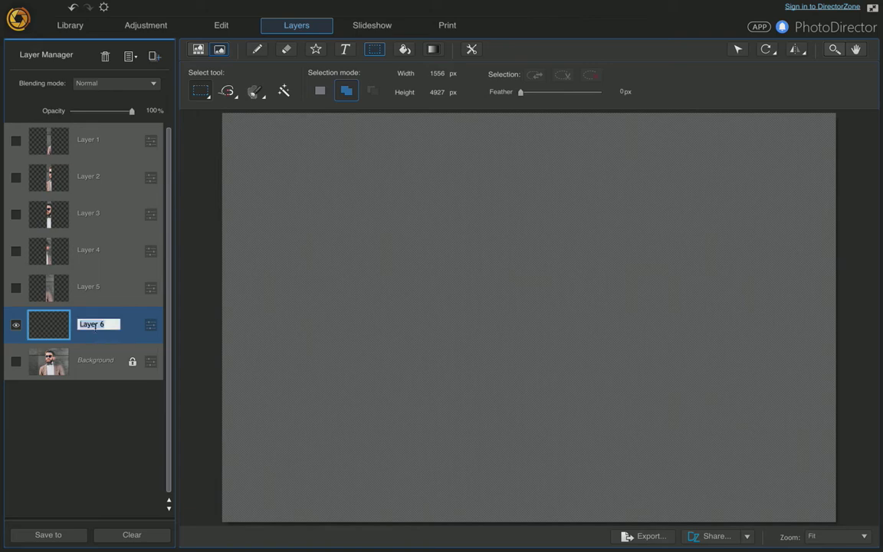
text(Black)
key(Return)
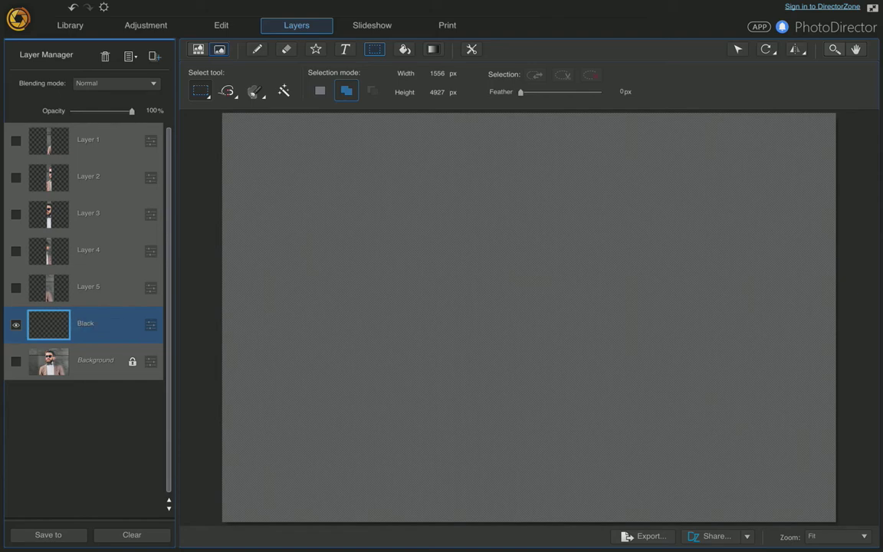
Step: Fill the whole Black layer with black (000000) using the fill tool
click(406, 51)
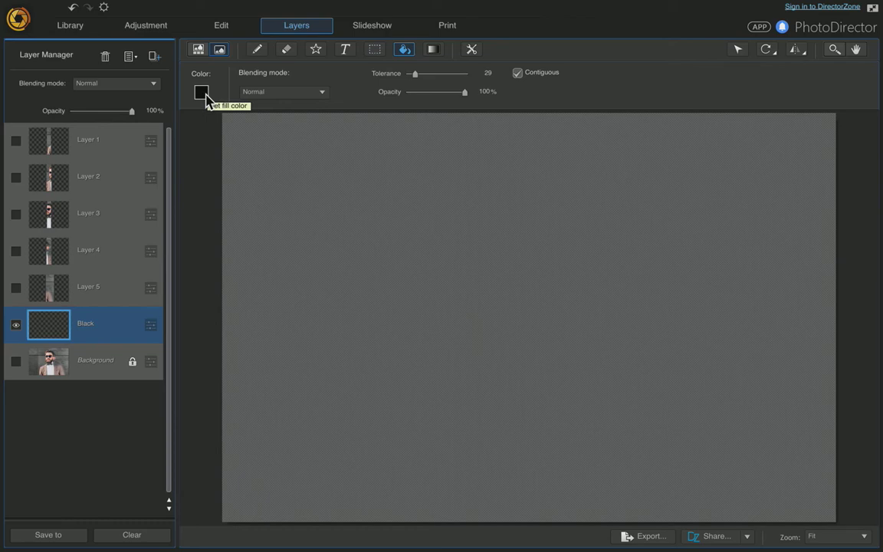
click(201, 93)
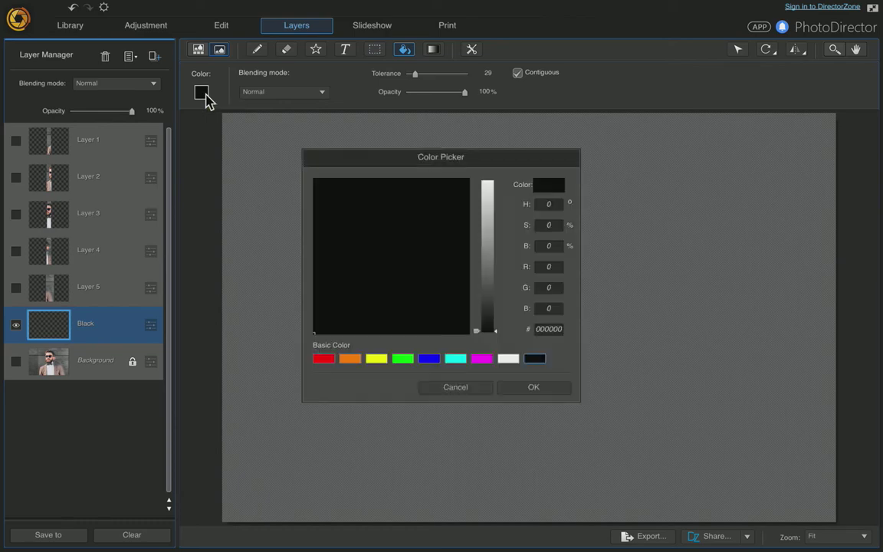
click(542, 387)
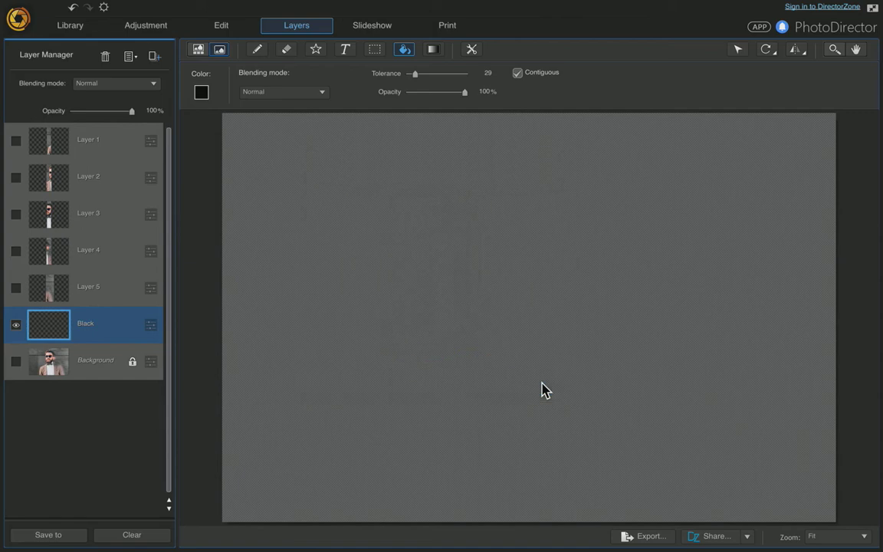
click(347, 205)
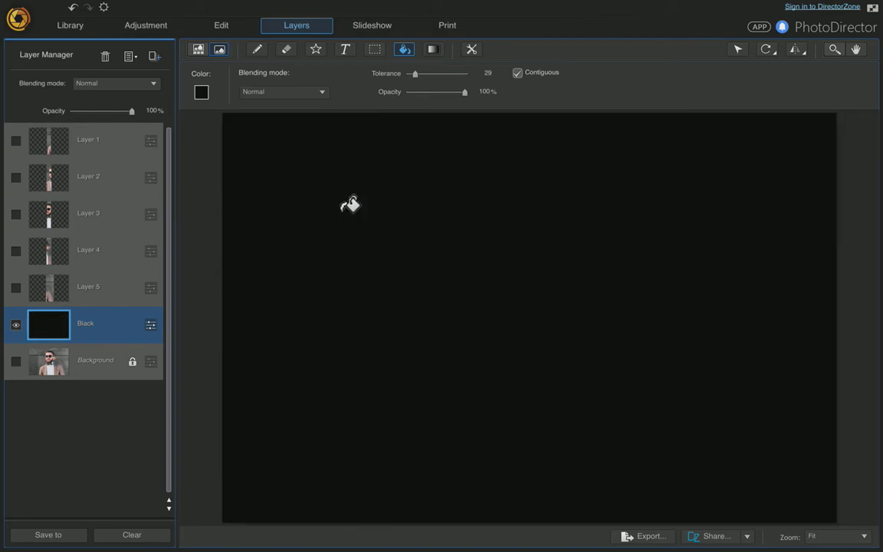
Step: Make all five strip layers visible above the Black layer
click(16, 288)
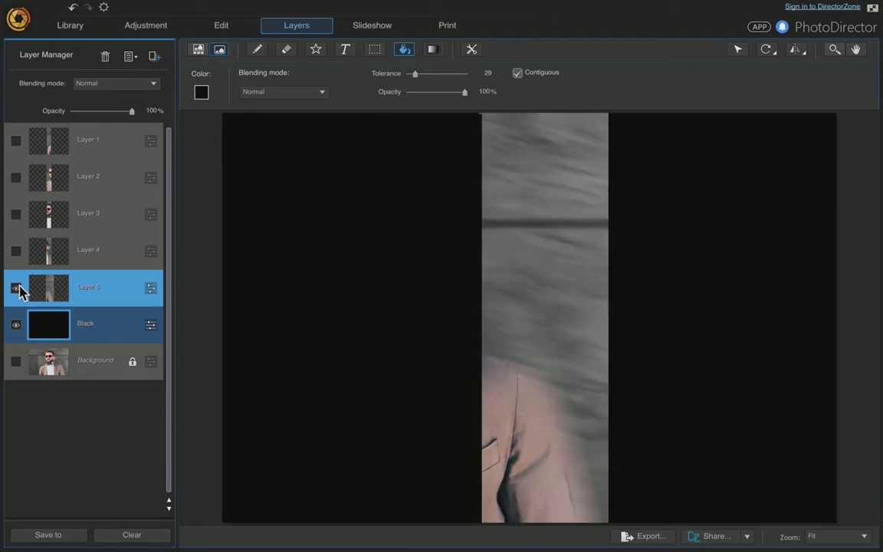
click(16, 251)
click(17, 214)
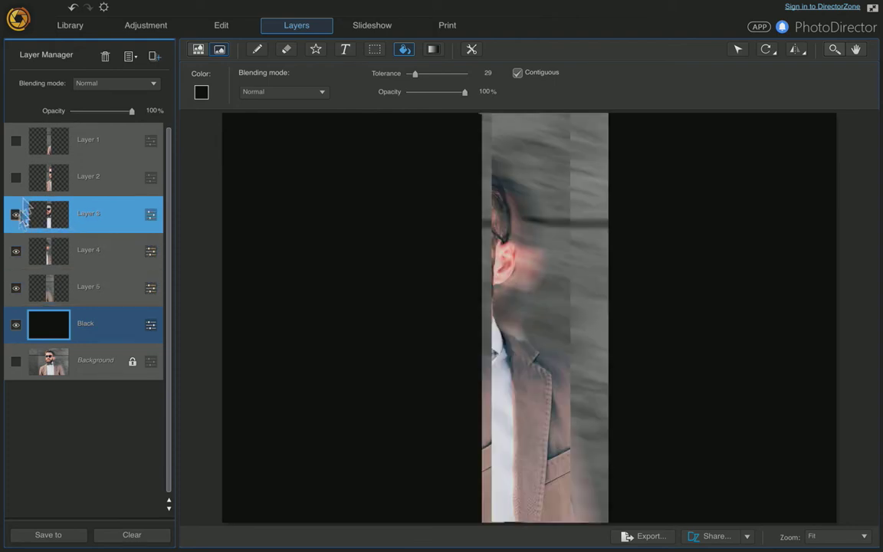
click(16, 177)
click(17, 140)
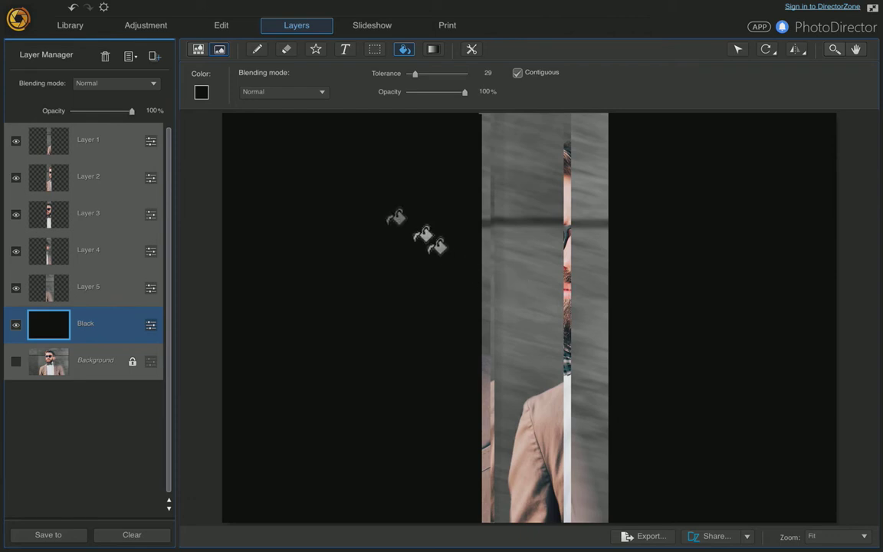
Step: Hide strip layers 2 to 5, keeping only Layer 1 and Black visible
click(16, 177)
click(15, 214)
click(16, 253)
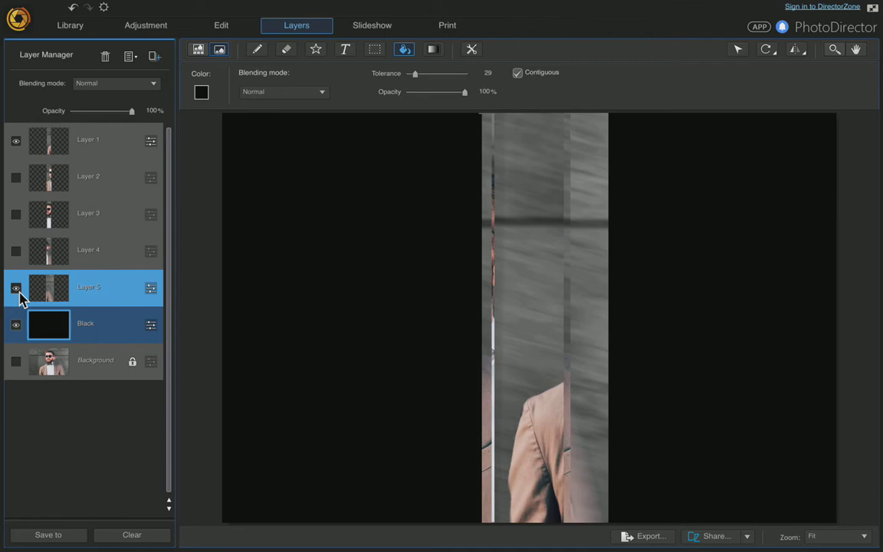
click(16, 288)
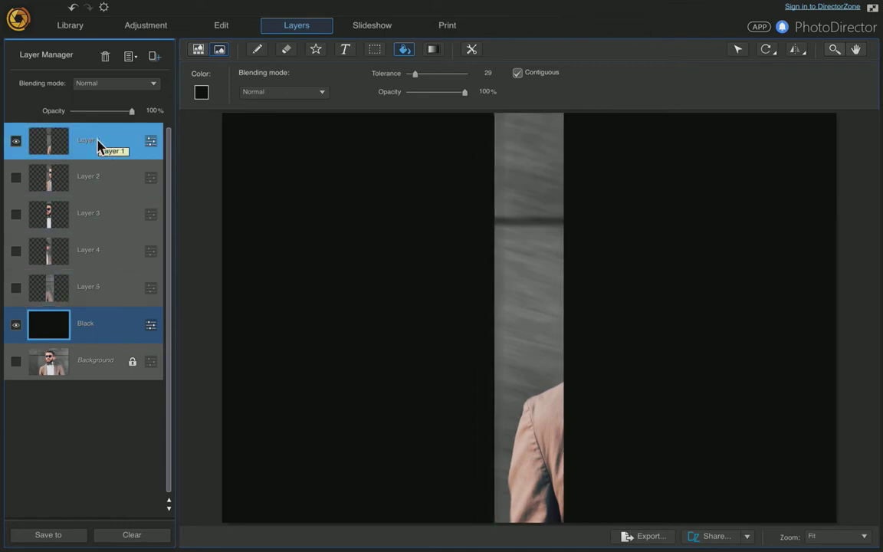
Step: Move the Layer 1 strip to the left edge of the canvas
click(99, 147)
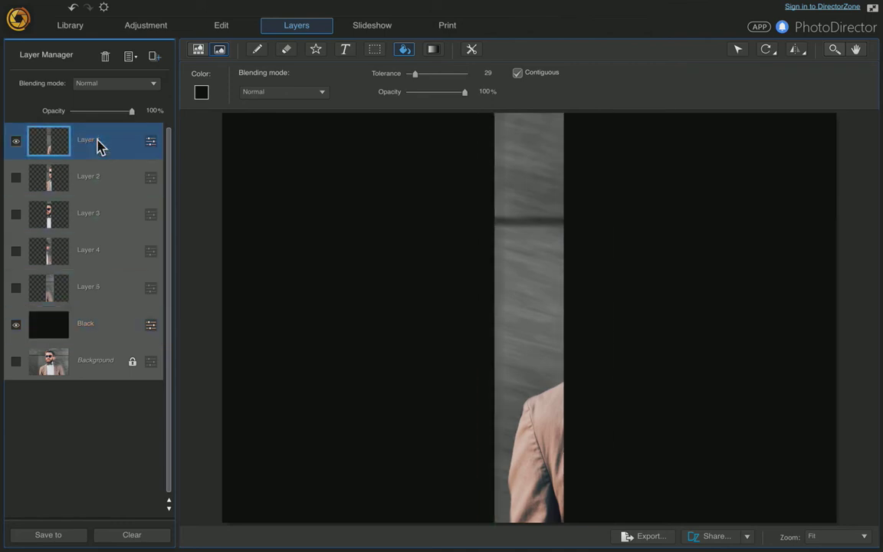
click(738, 50)
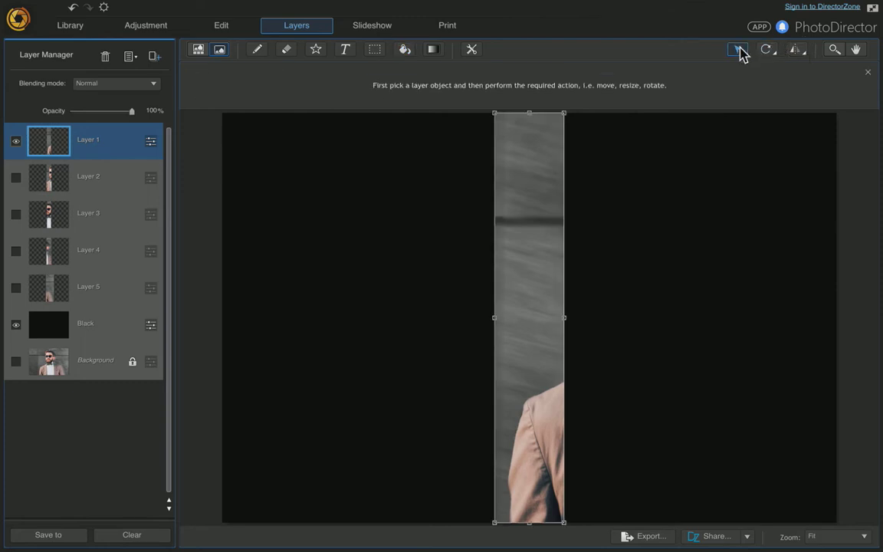
drag(525, 164, 255, 162)
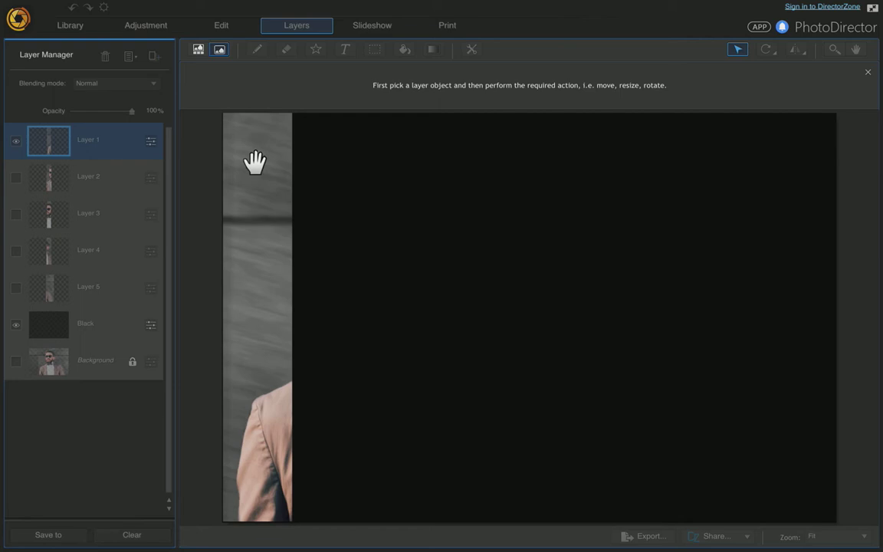
drag(254, 163, 254, 162)
Step: Show Layer 2 and move its strip left until a narrow black gap separates it from the Layer 1 strip
click(11, 184)
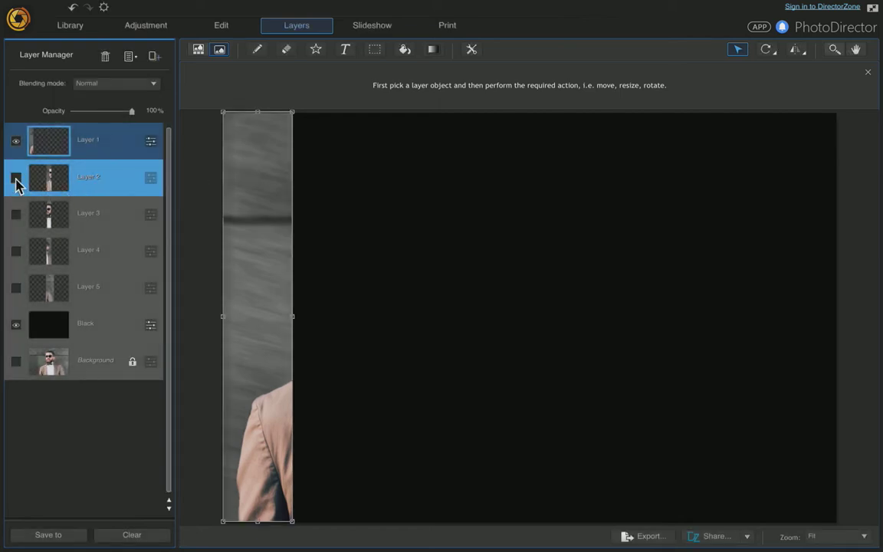
click(16, 177)
click(113, 180)
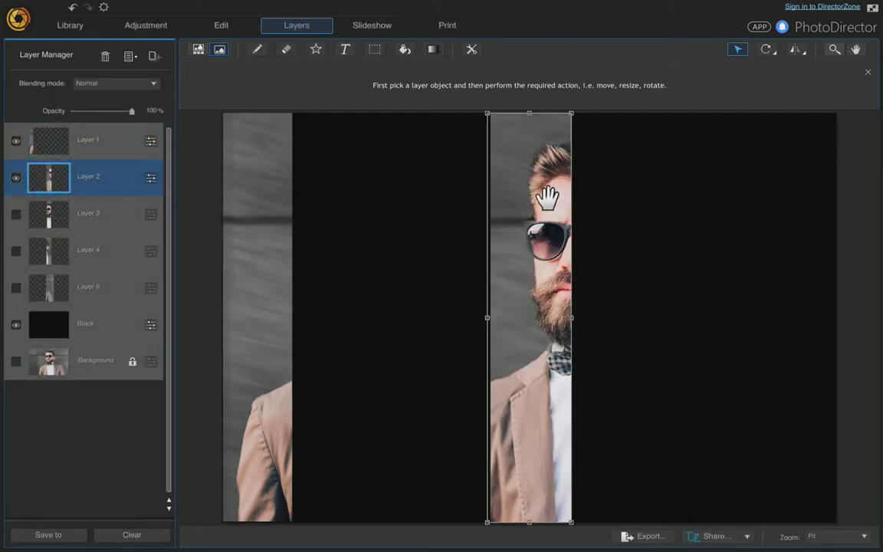
drag(493, 198, 388, 196)
Step: Show Layer 3 and move its strip slightly left, keeping a black gap beside the Layer 2 strip
click(52, 222)
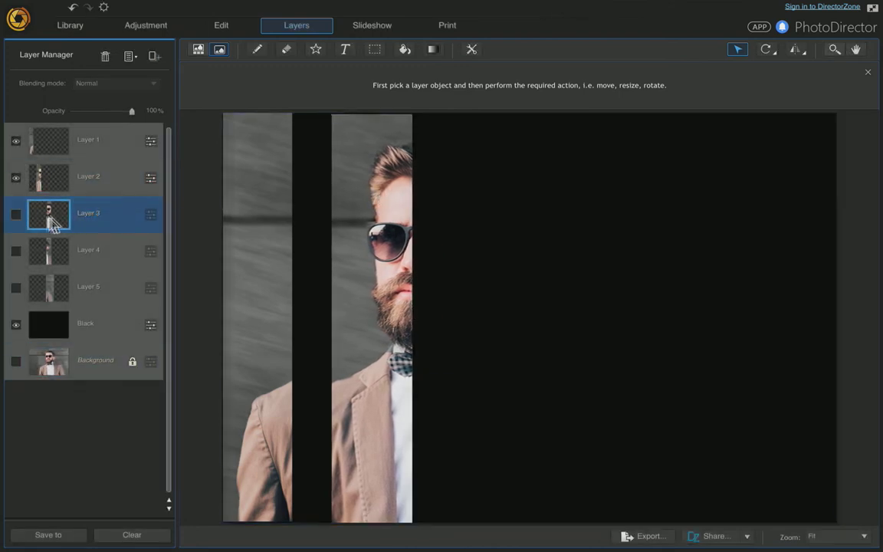
click(17, 215)
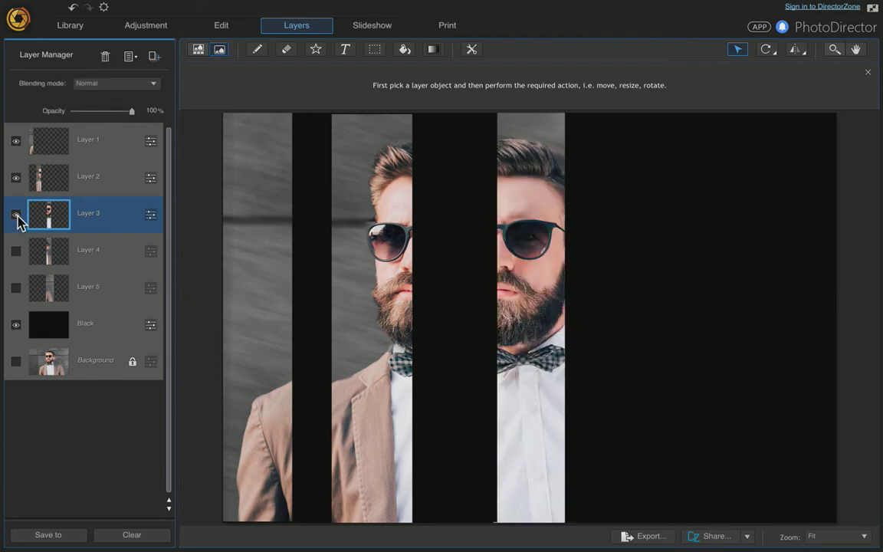
drag(528, 217, 497, 215)
Step: Show Layer 4 and move its strip right, leaving a narrow black gap beside the Layer 3 strip
click(117, 249)
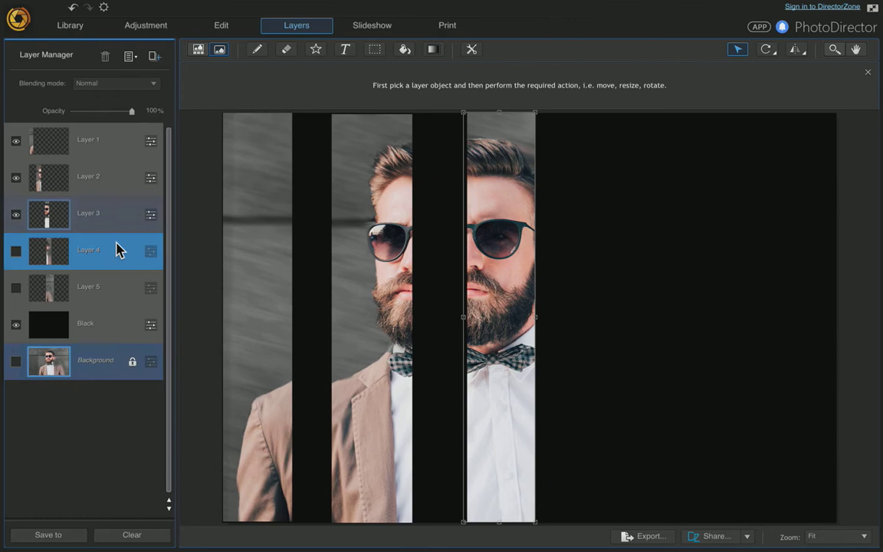
click(17, 251)
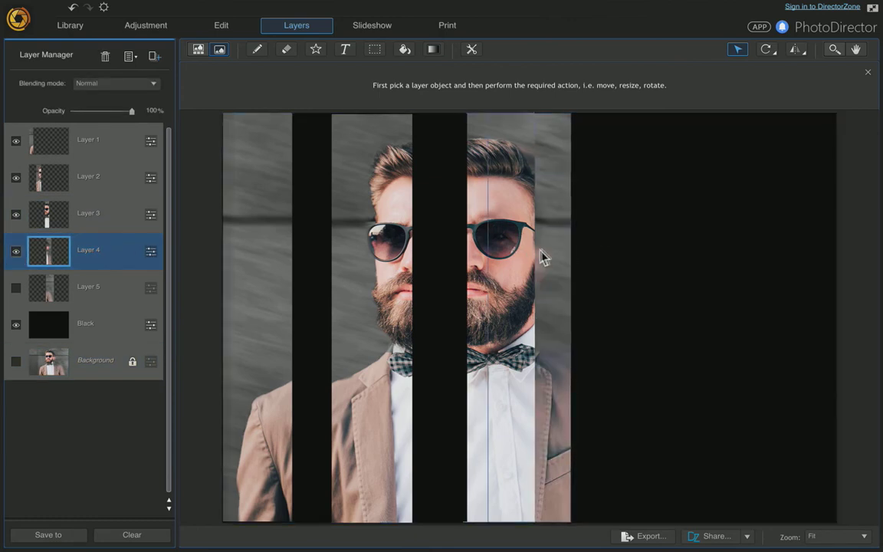
drag(551, 255, 627, 248)
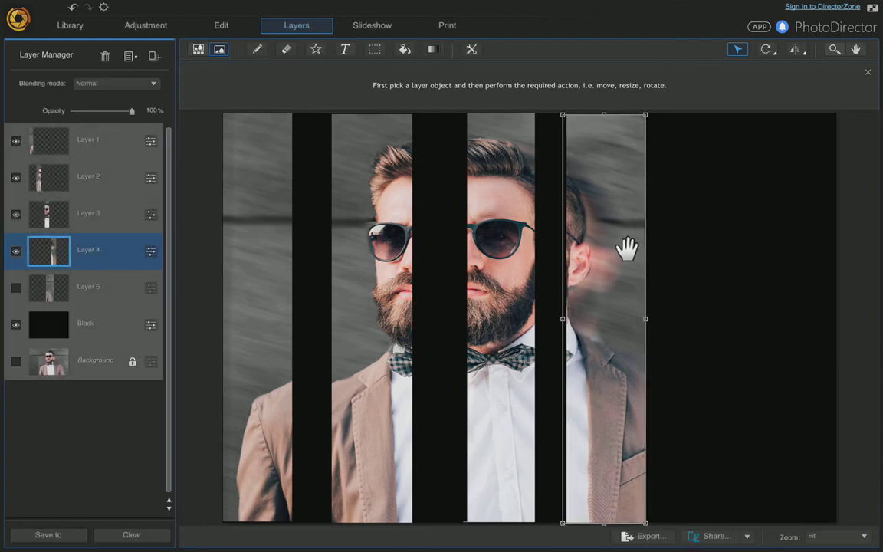
Step: Show Layer 5 and move its strip to the right of the Layer 4 strip, temporarily hiding Layers 3 and 4
click(86, 290)
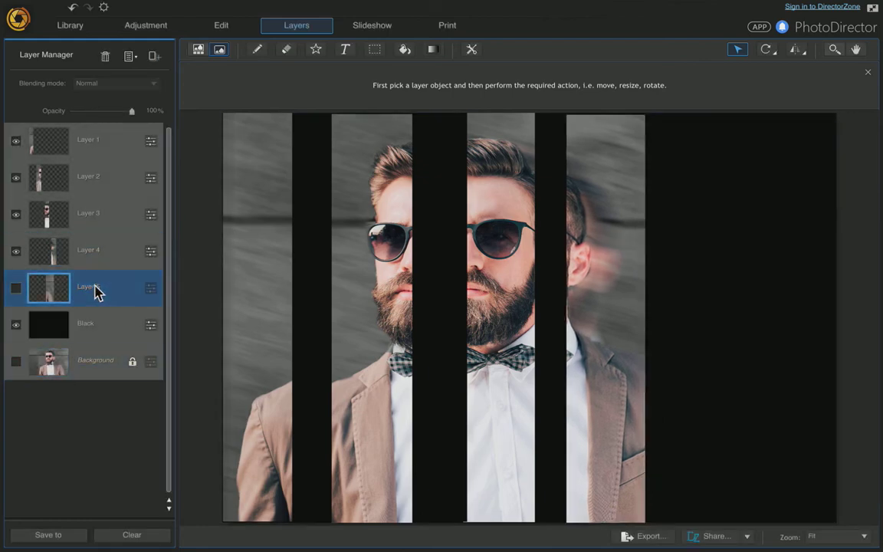
click(20, 290)
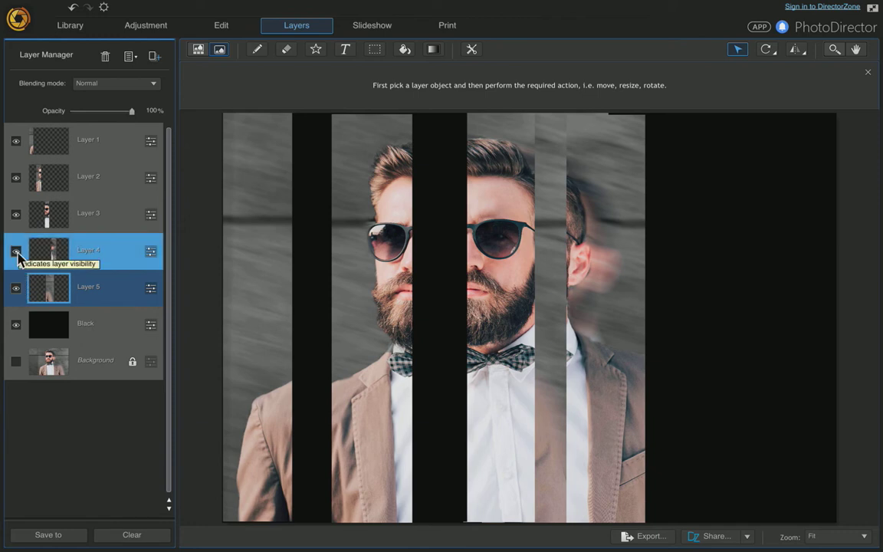
click(16, 252)
click(16, 215)
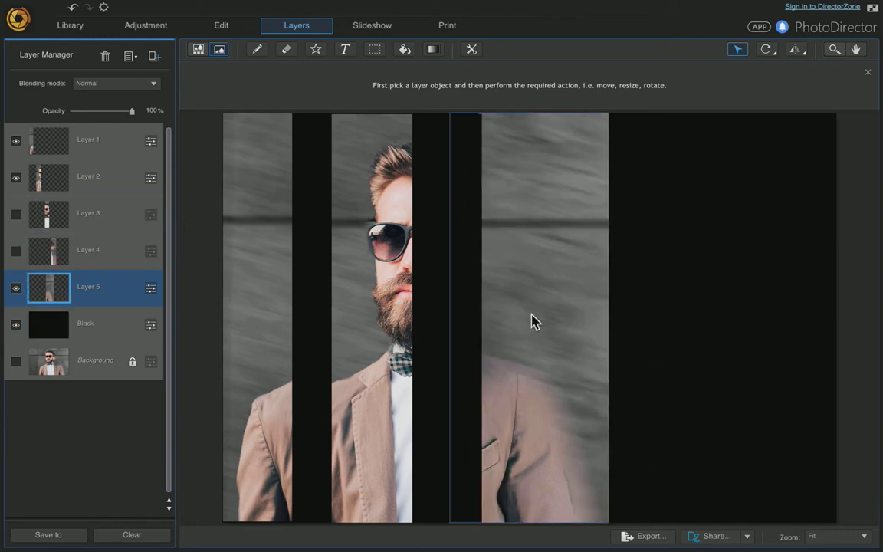
drag(588, 310, 725, 311)
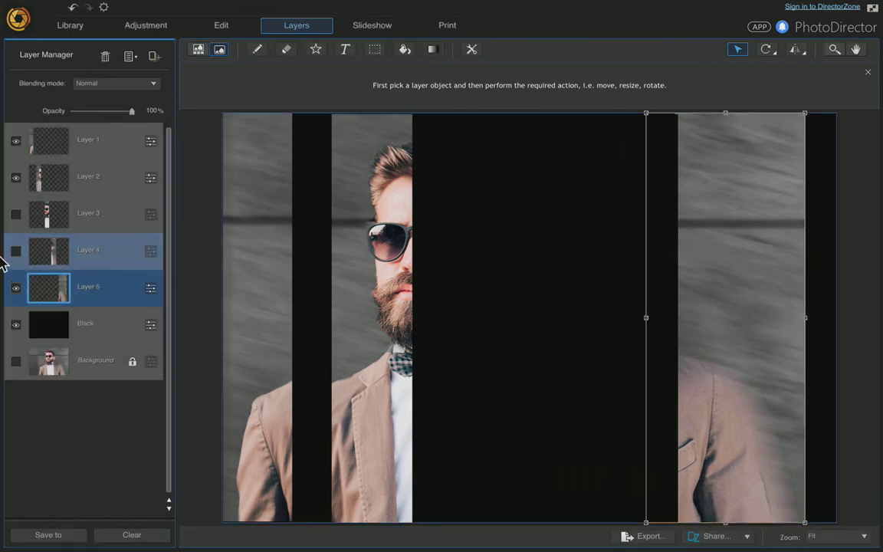
click(16, 214)
click(16, 251)
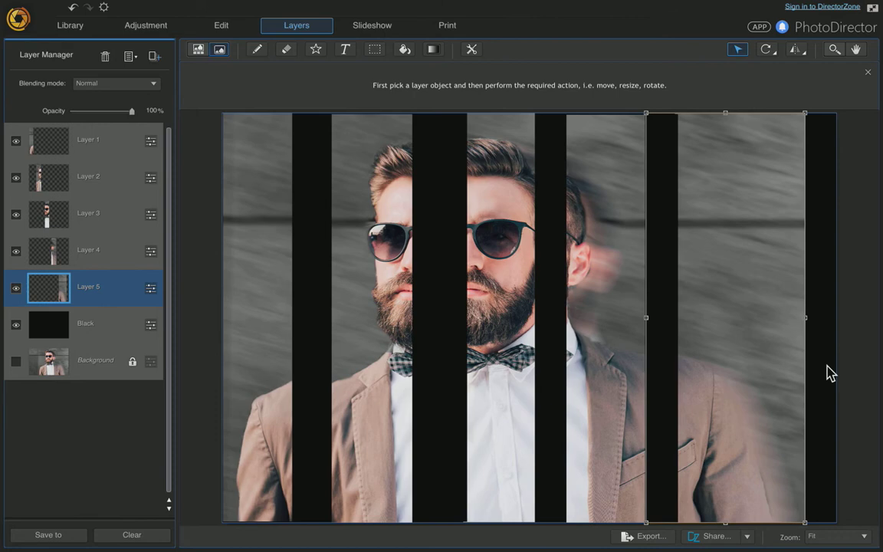
Step: Hide the Black layer and merge the five strip layers into one layer
click(36, 374)
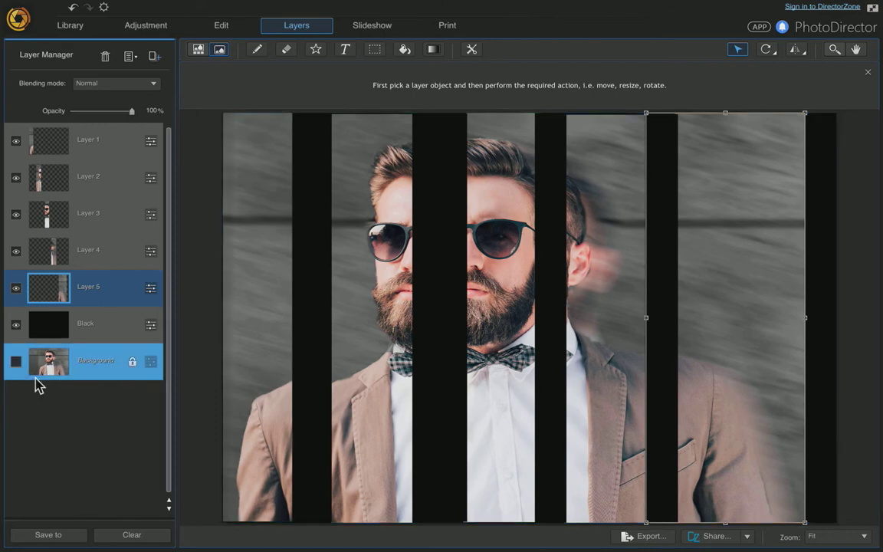
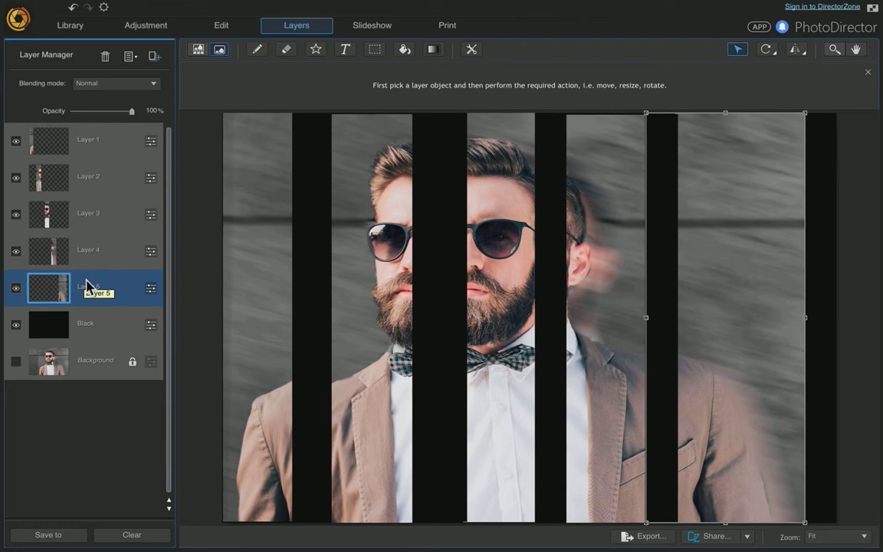
click(16, 324)
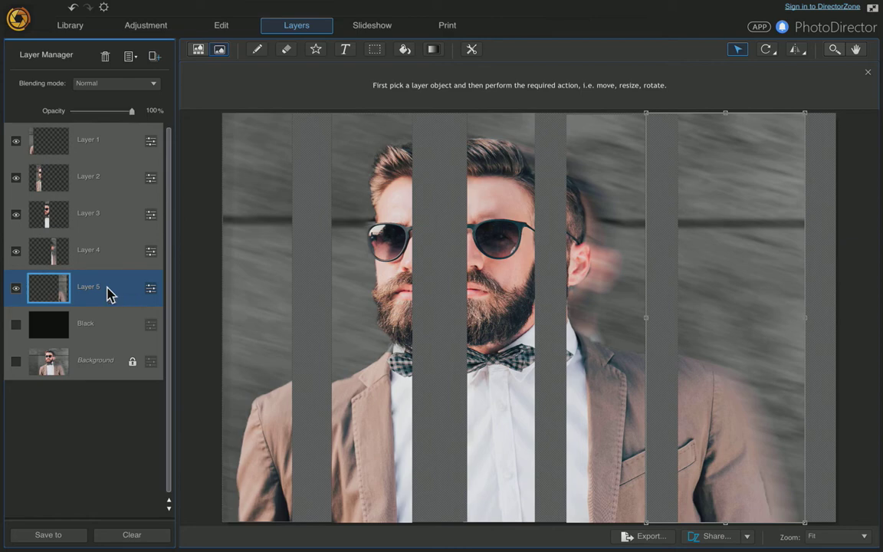
ctrl+click(99, 253)
ctrl+click(98, 218)
ctrl+click(101, 182)
ctrl+click(105, 146)
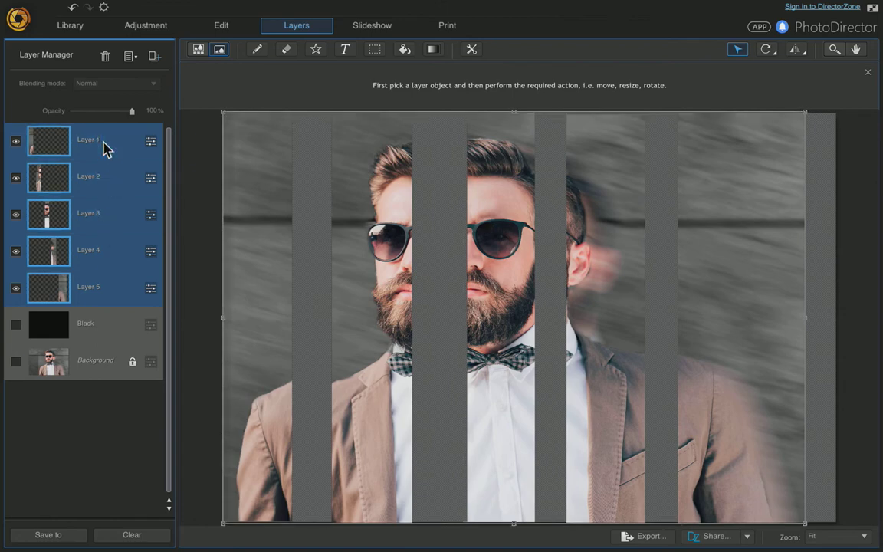
right_click(106, 148)
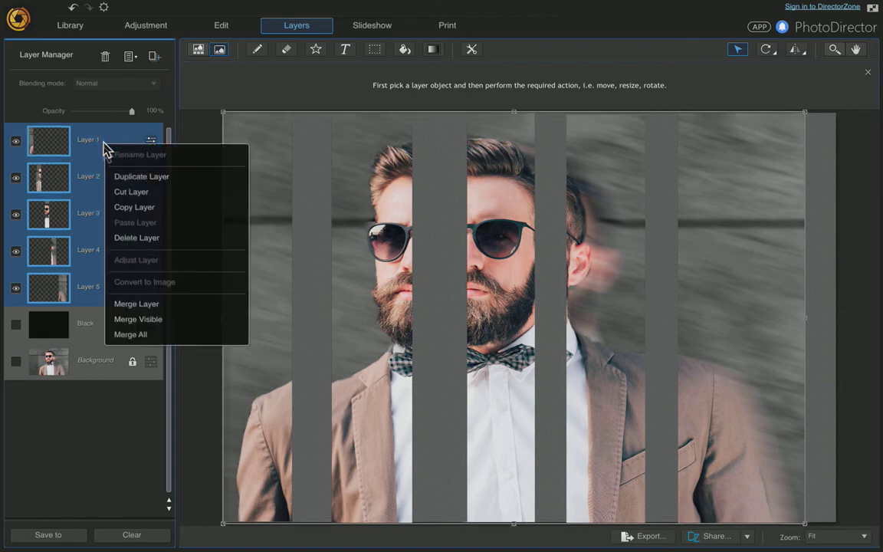
click(150, 307)
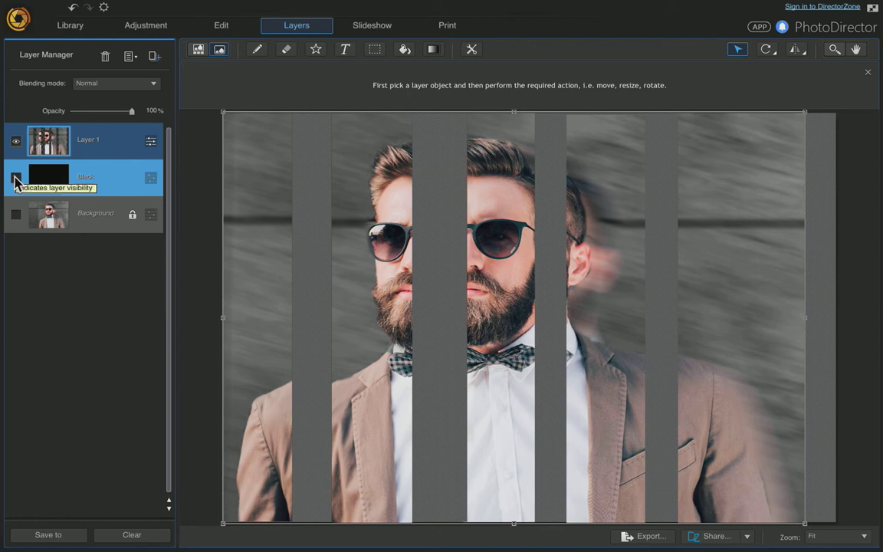
Step: Show the Black layer again and duplicate the merged strips layer
click(16, 178)
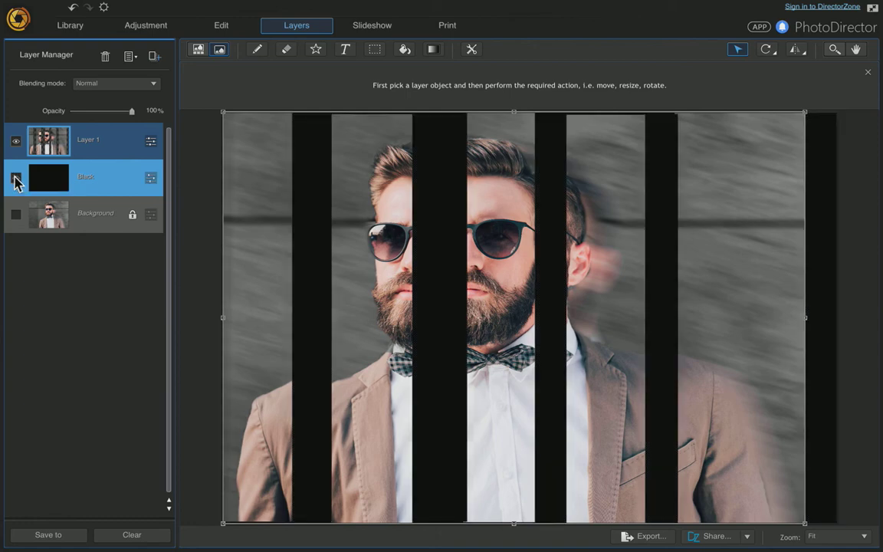
right_click(113, 146)
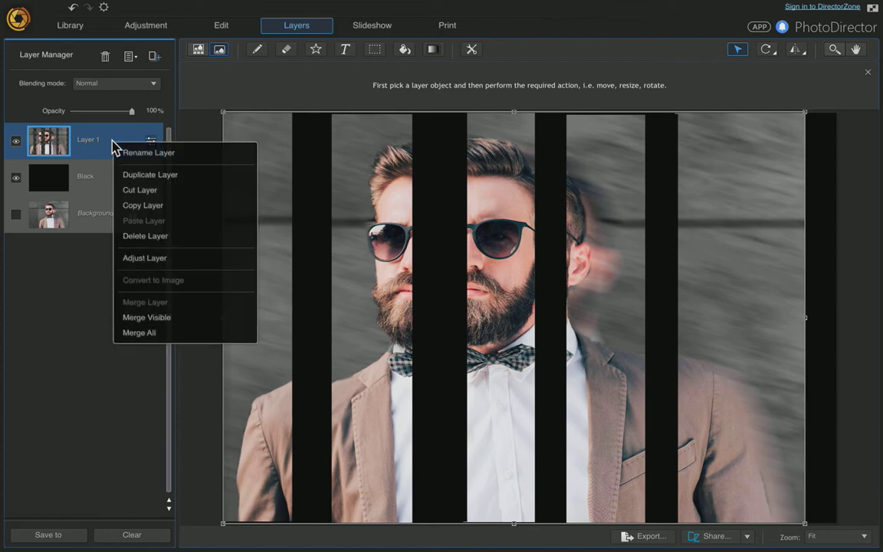
click(145, 176)
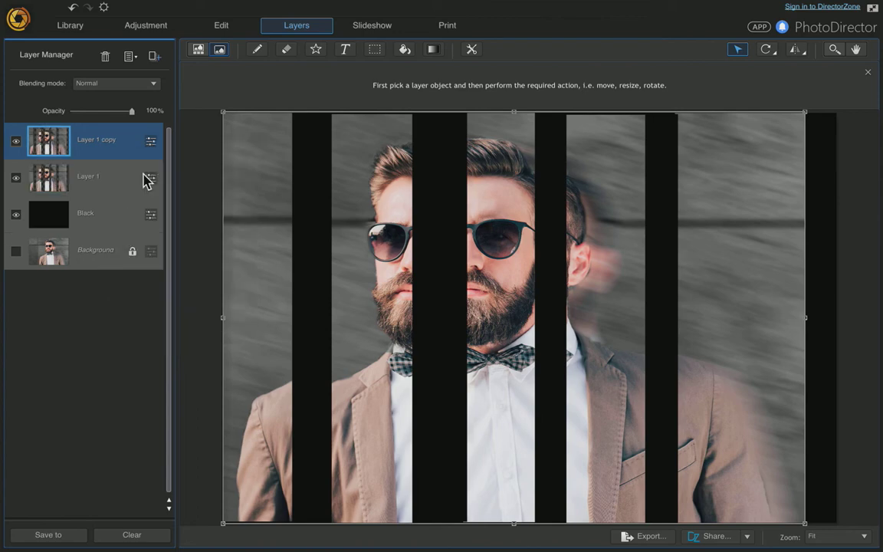
Step: Rename the lower merged strips layer, Layer 1, as Blur
click(108, 186)
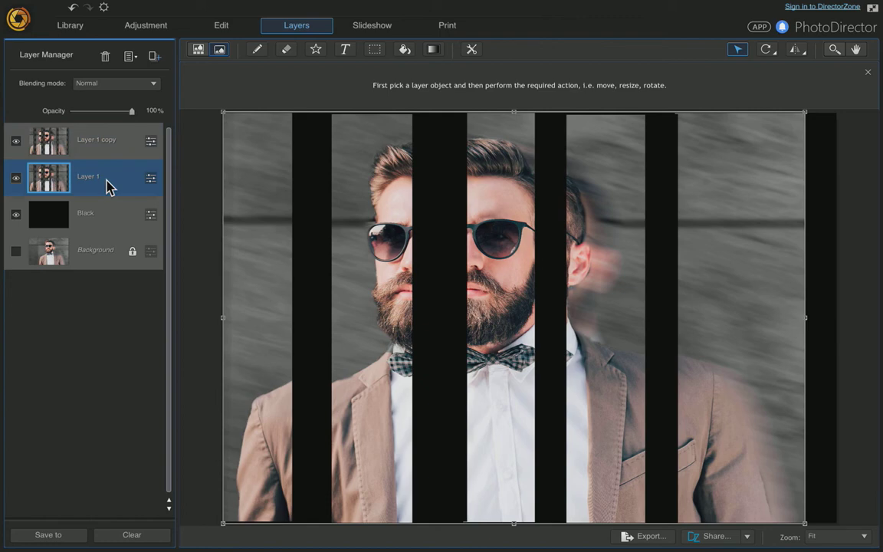
click(91, 143)
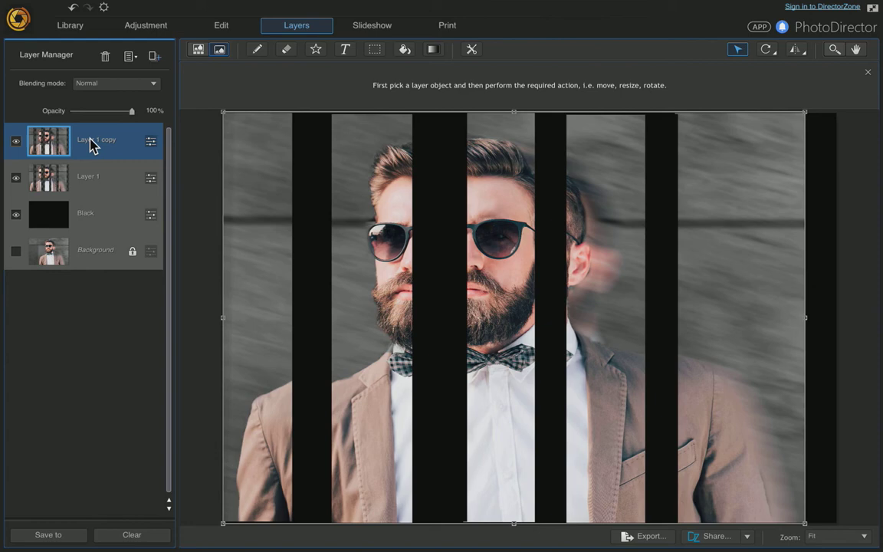
click(91, 178)
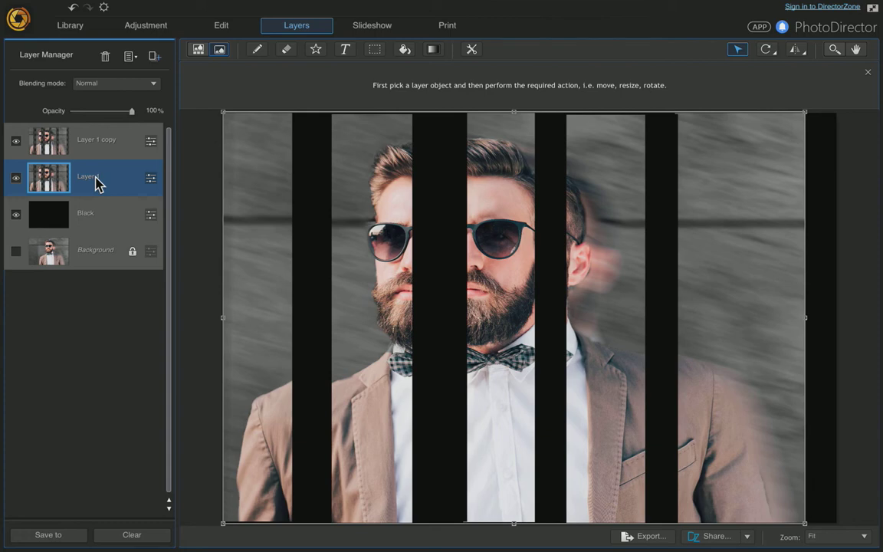
double_click(98, 179)
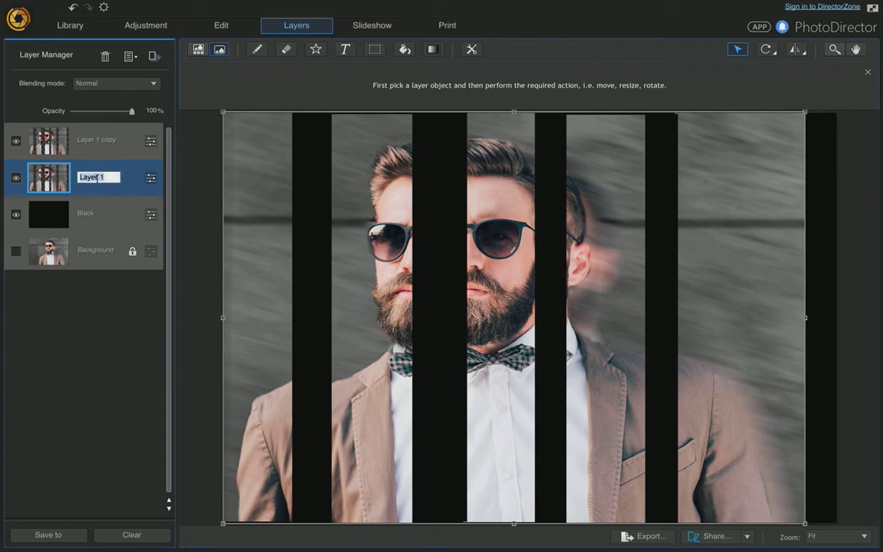
text(Blur)
key(Return)
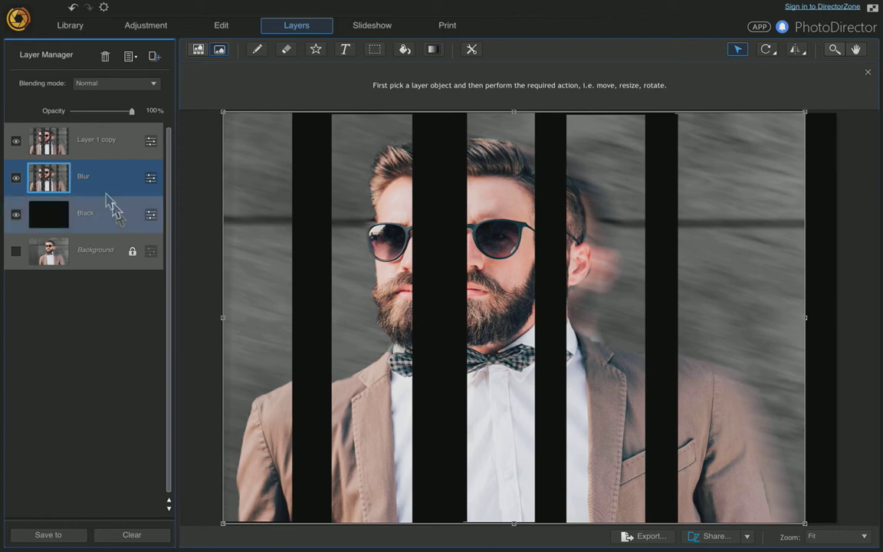
Step: Open Blur Tools for the Blur layer, move the circular focus area to the image's left edge, and shrink both circles to a minimum
click(476, 50)
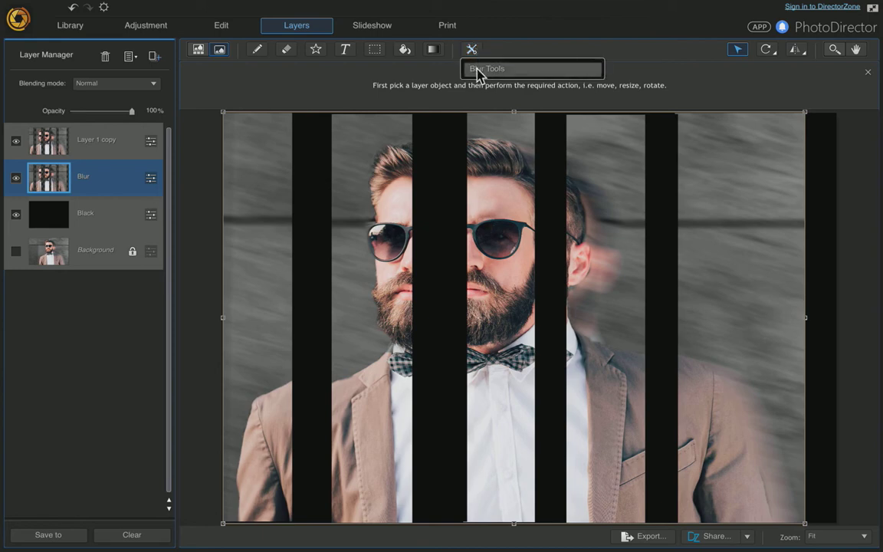
click(477, 71)
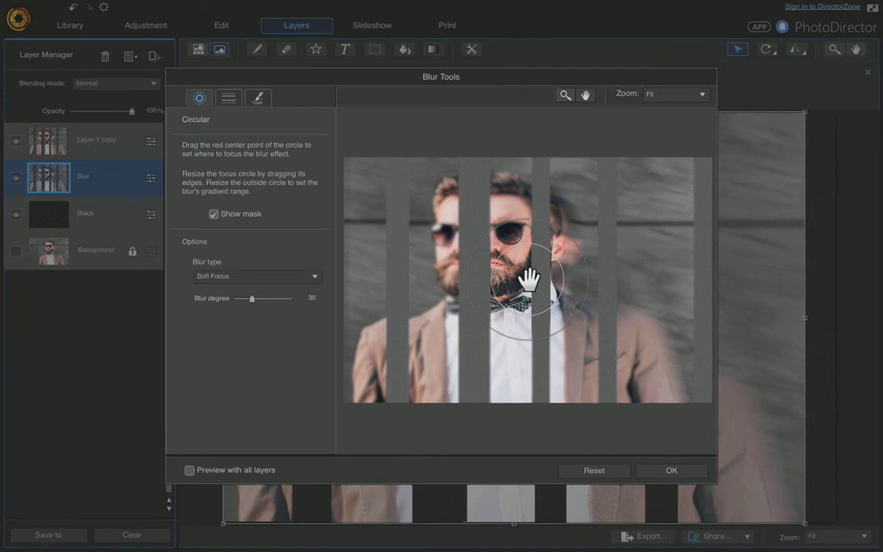
drag(529, 280, 321, 213)
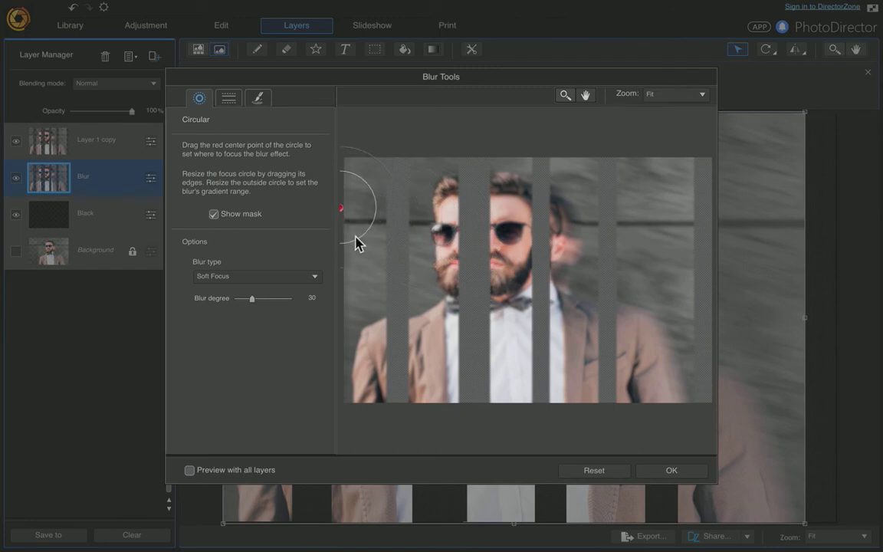
drag(355, 245, 354, 222)
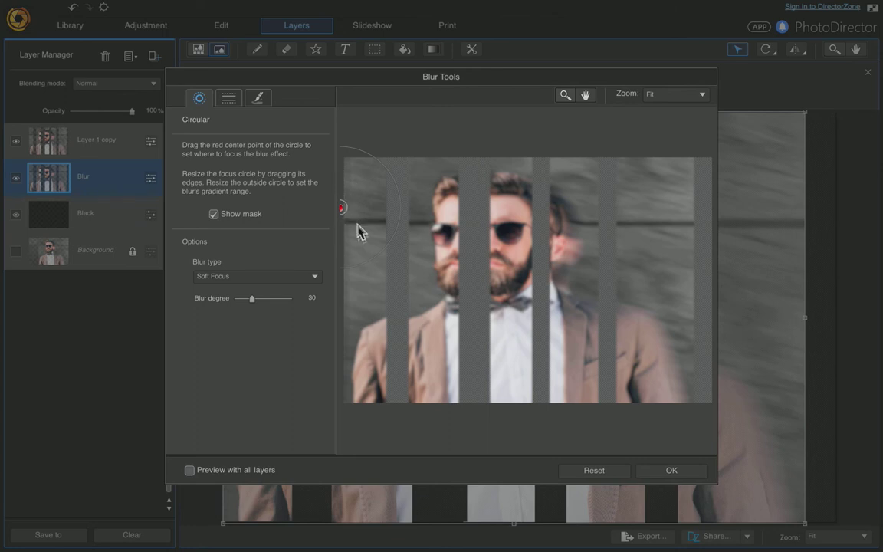
drag(373, 261, 343, 219)
Step: Apply the Soft Focus blur at a blur degree of 22, and select the Layer 1 copy layer
click(254, 299)
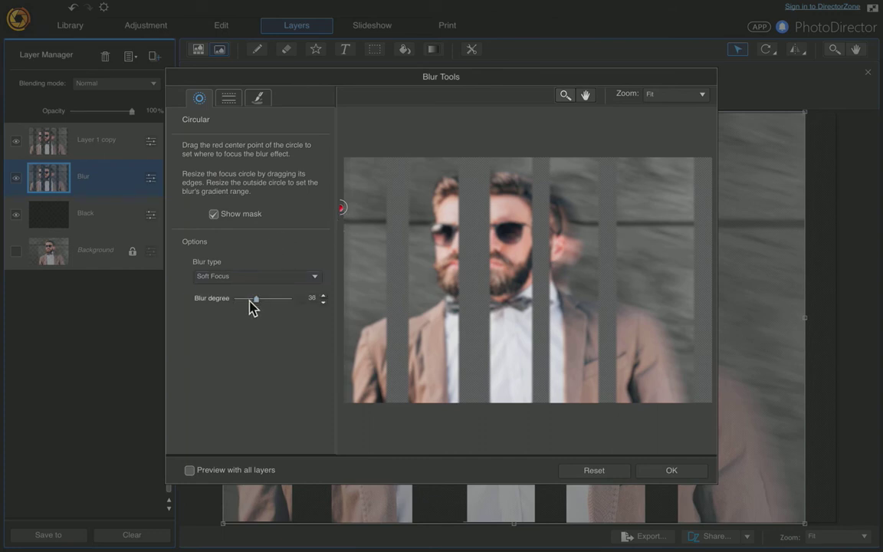
drag(247, 298, 250, 299)
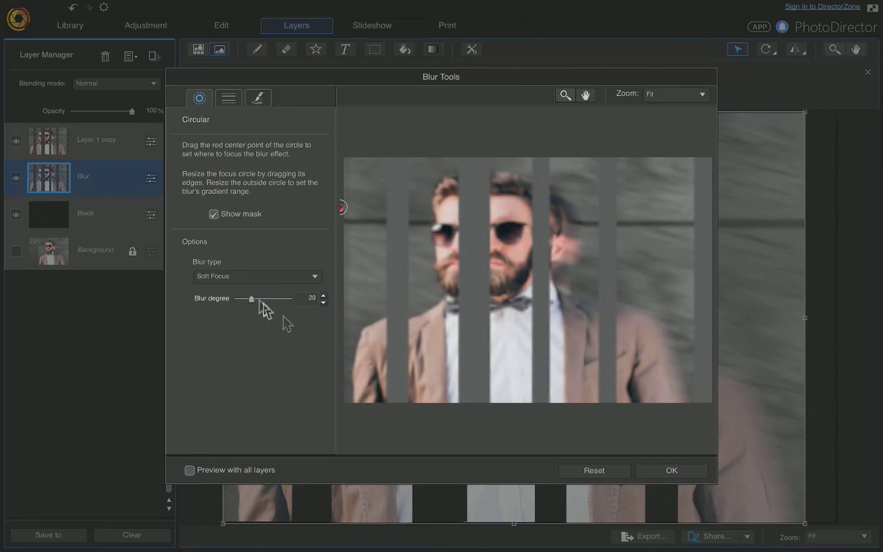
drag(250, 298, 247, 299)
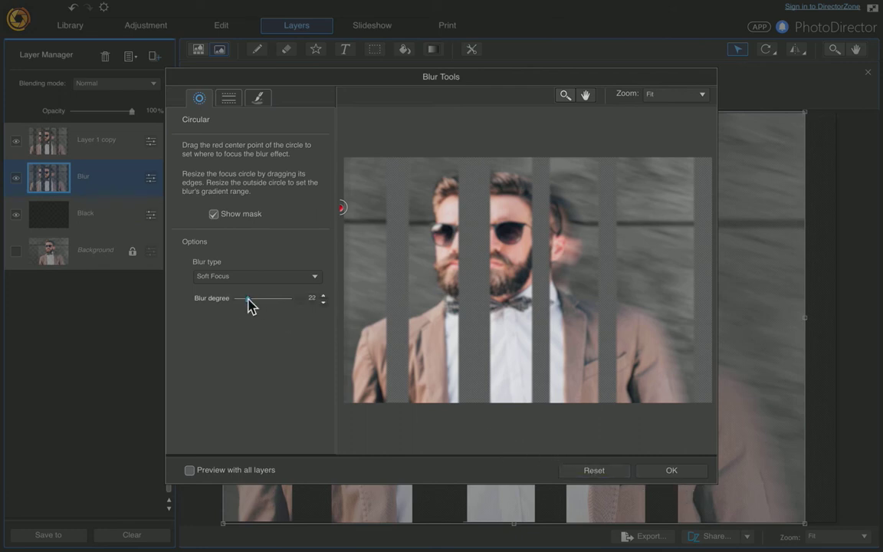
click(672, 471)
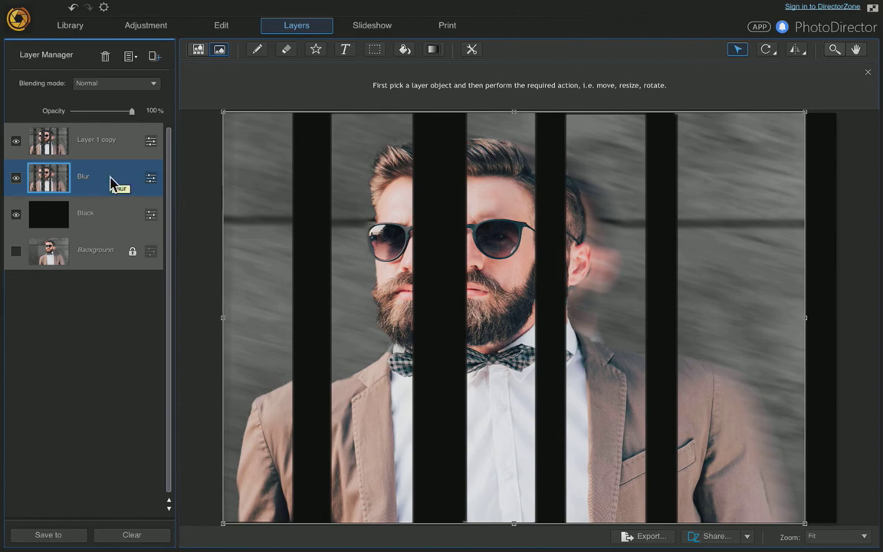
click(111, 146)
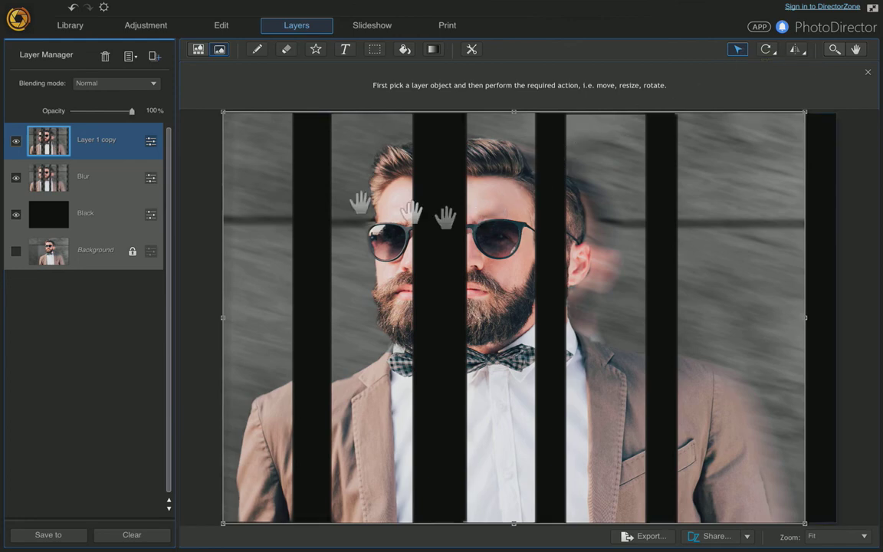
Step: Move the Layer 1 copy strips to the right so they cover most of the black gaps and are offset from the blurred strips
drag(508, 213, 553, 208)
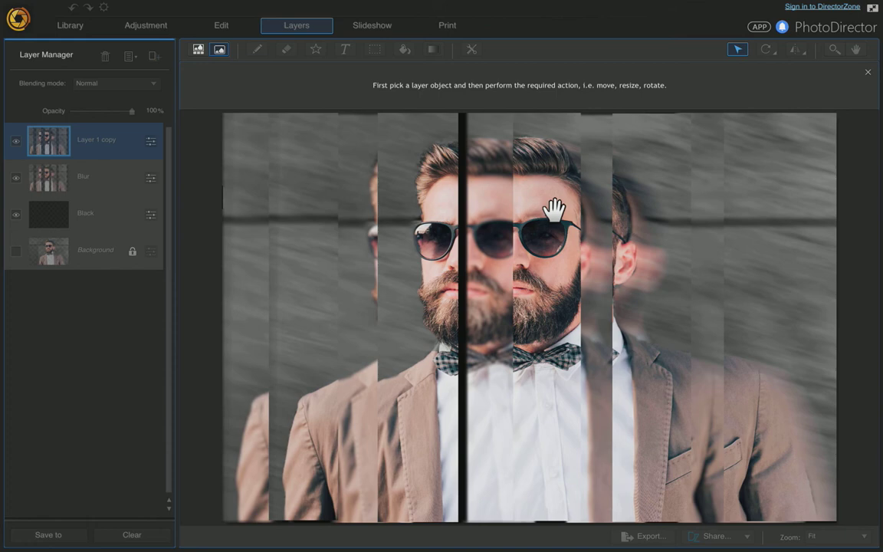
drag(553, 208, 553, 209)
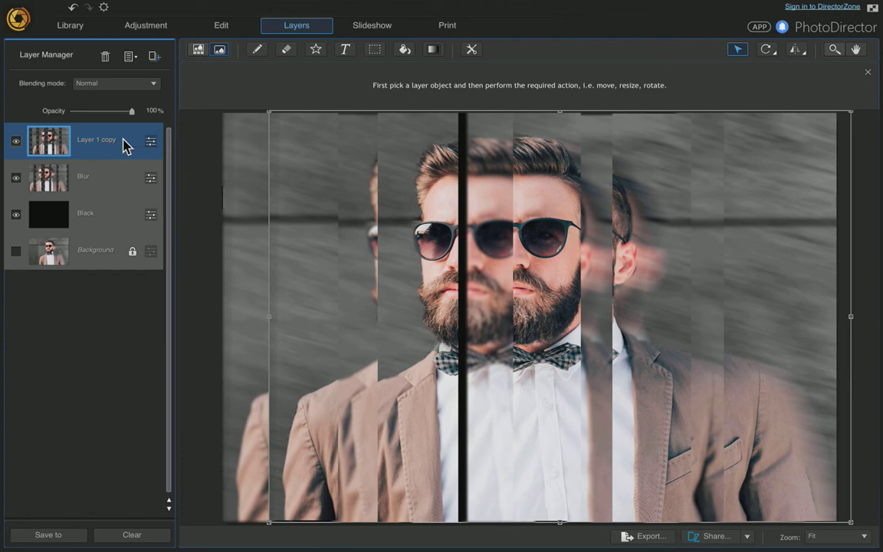
Step: Add an empty layer above Layer 1 copy and rename it Gradient
click(155, 57)
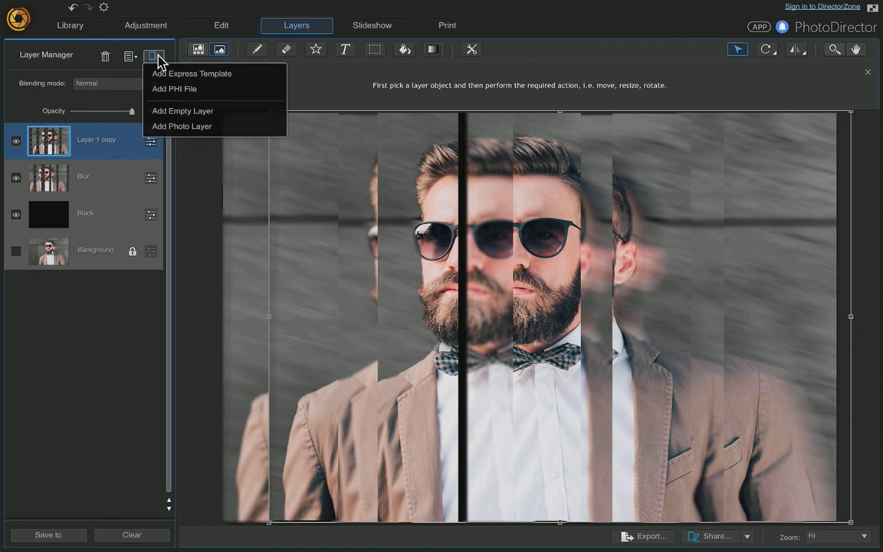
click(198, 112)
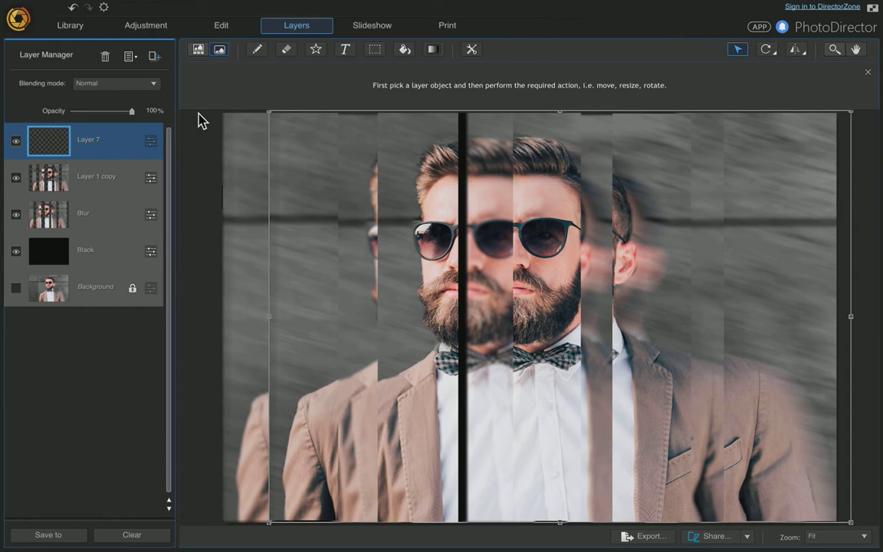
double_click(96, 143)
text(G)
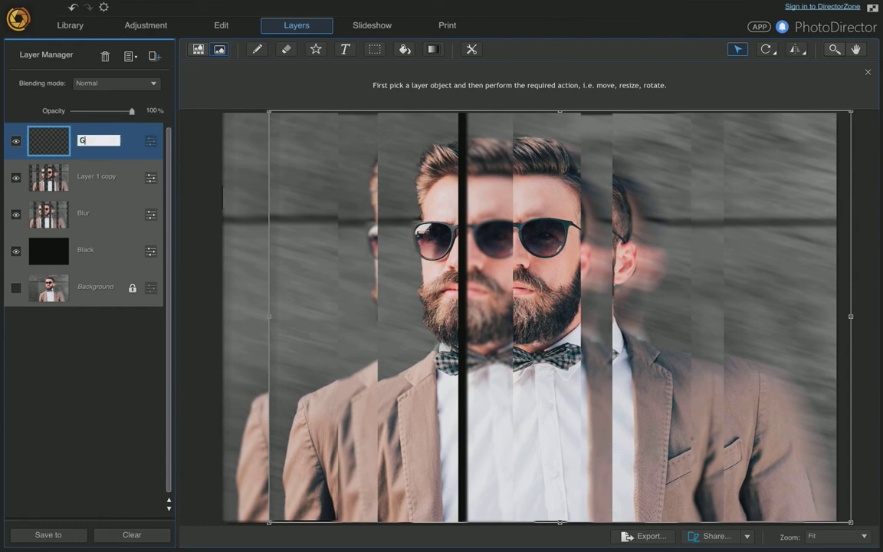
text(radient)
key(Return)
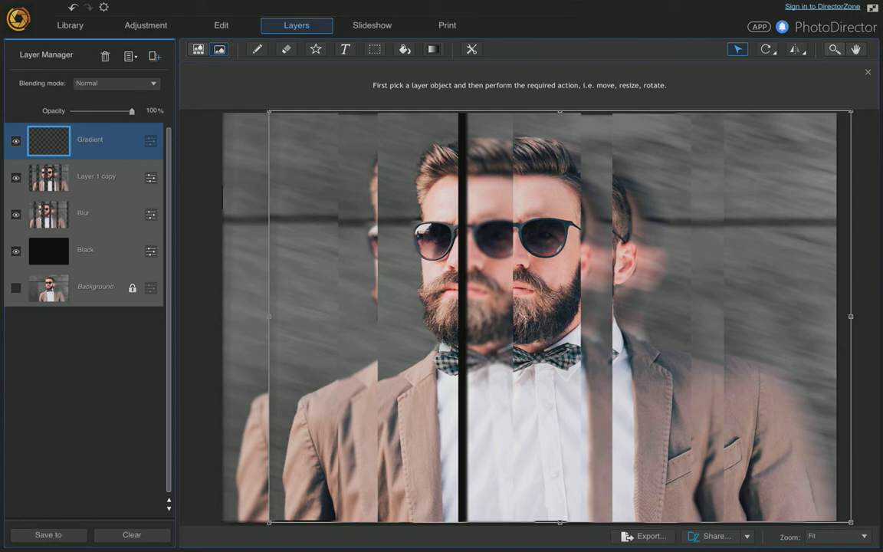
Step: Draw black foreground-to-transparent linear gradients at 80% opacity from the image's left and right edges, each about a third of the way inward
click(434, 51)
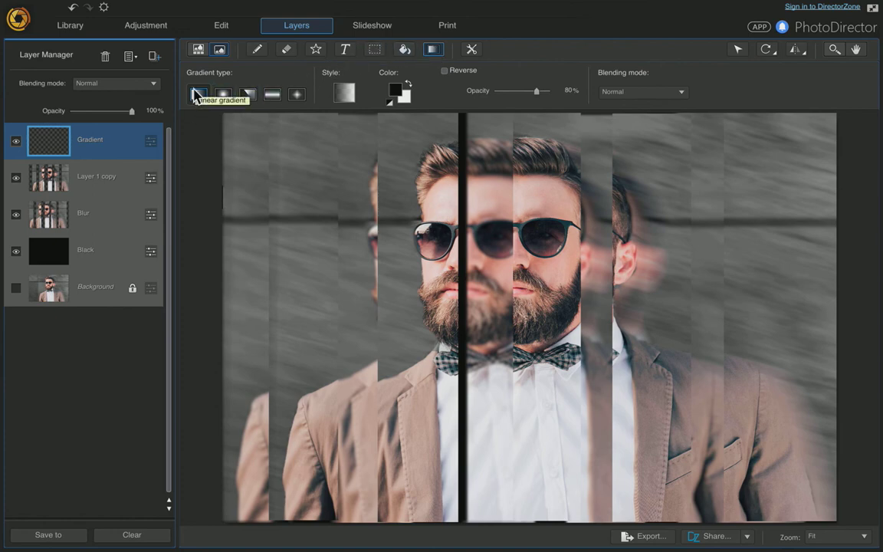
click(346, 95)
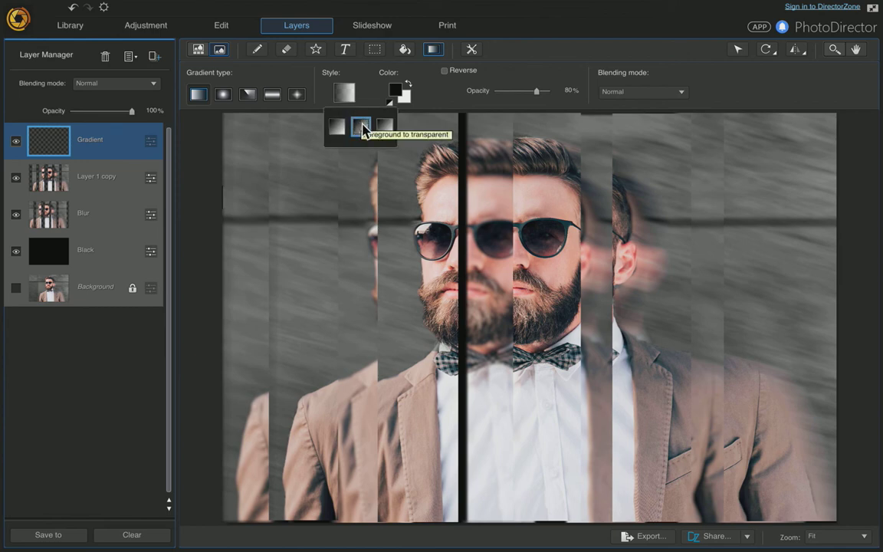
click(363, 128)
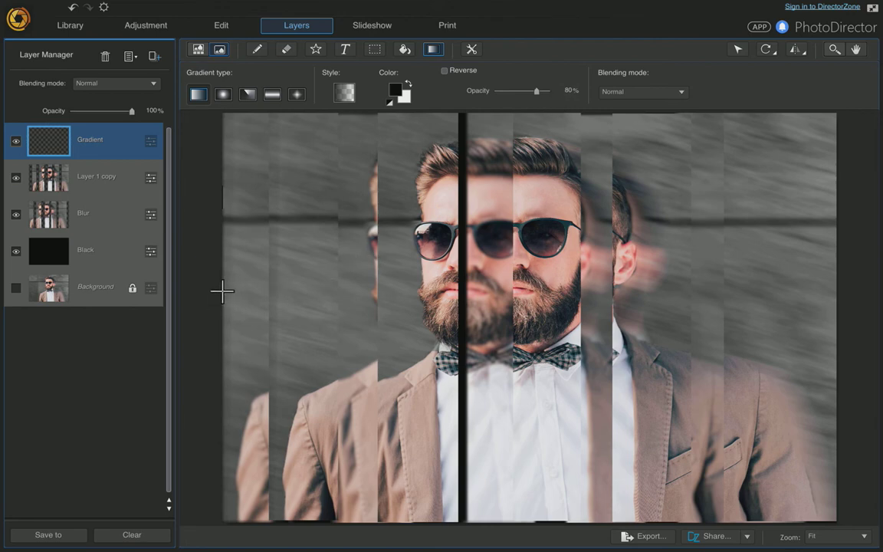
drag(222, 290, 425, 288)
drag(425, 288, 425, 288)
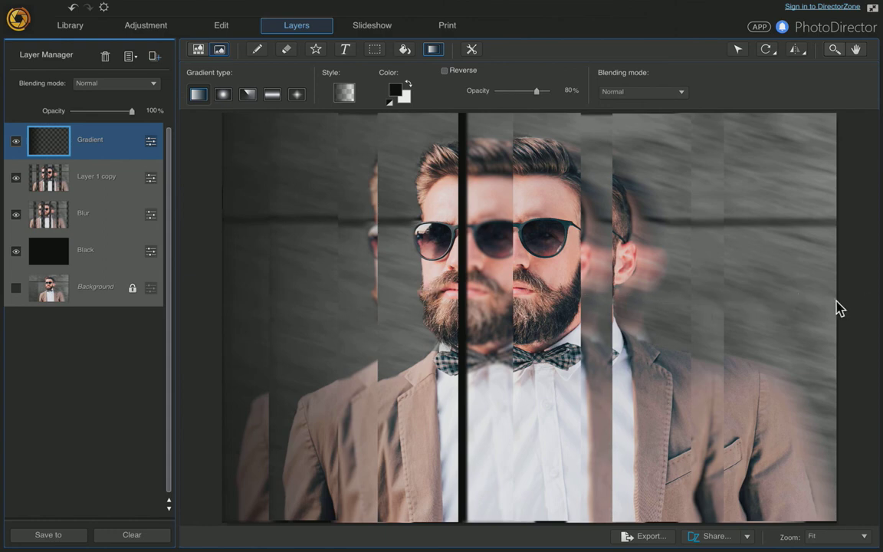
drag(836, 304, 606, 301)
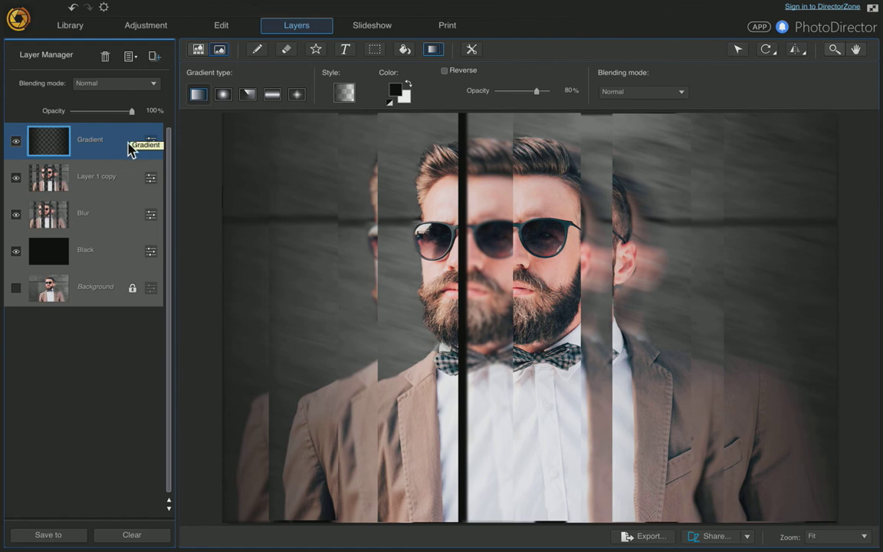
Step: Add the Ocean Dreaming express template on top of the composition
click(154, 56)
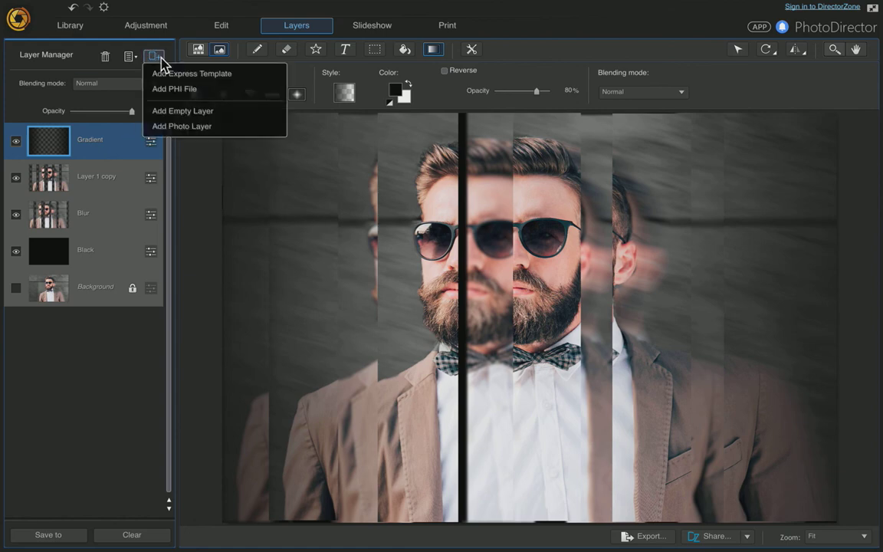
click(250, 80)
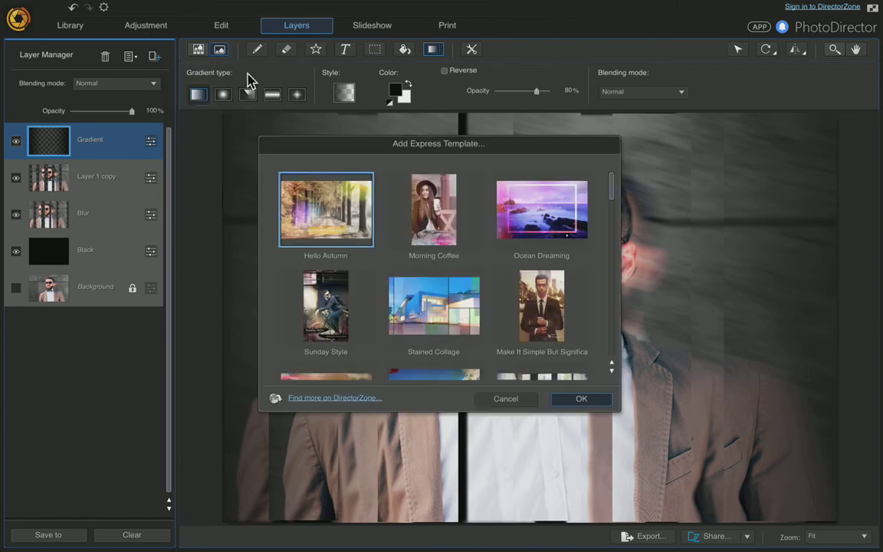
double_click(558, 214)
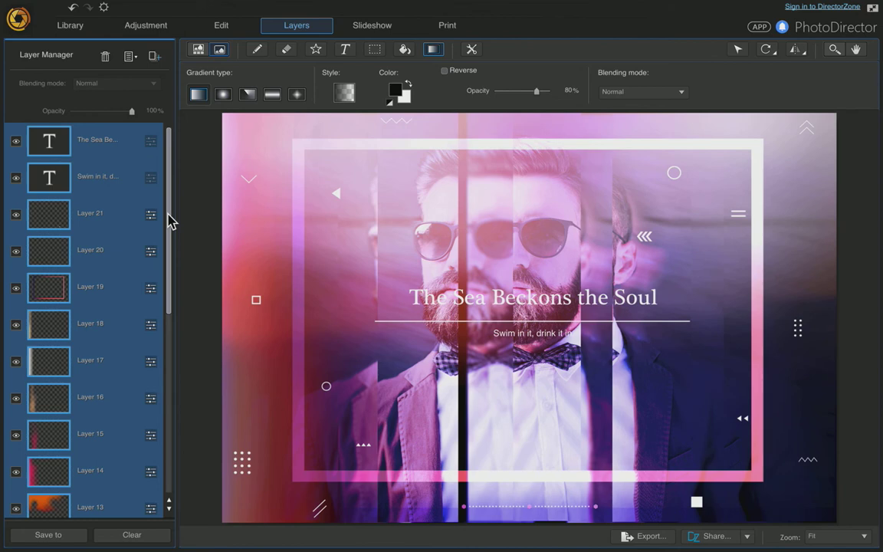
Step: Check what Layer 21 contains by toggling its visibility, and delete that layer of small template shapes
click(86, 219)
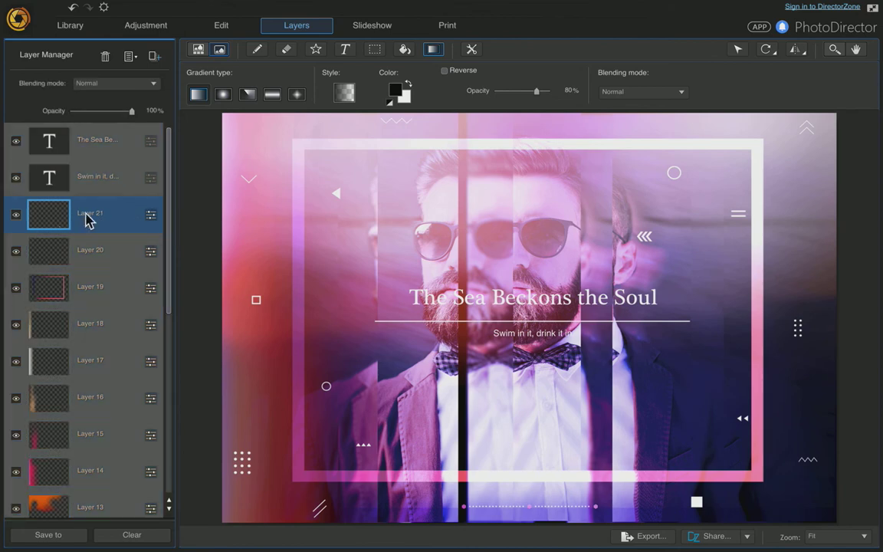
click(16, 216)
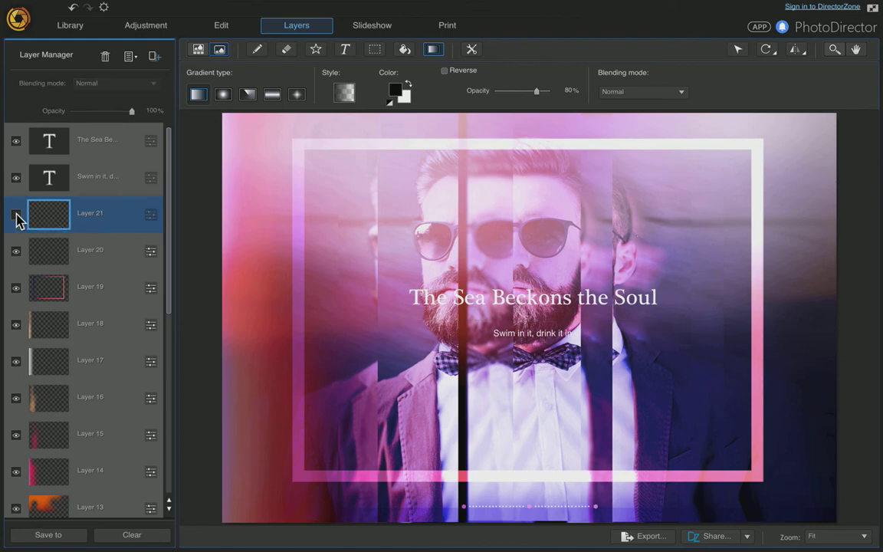
click(16, 216)
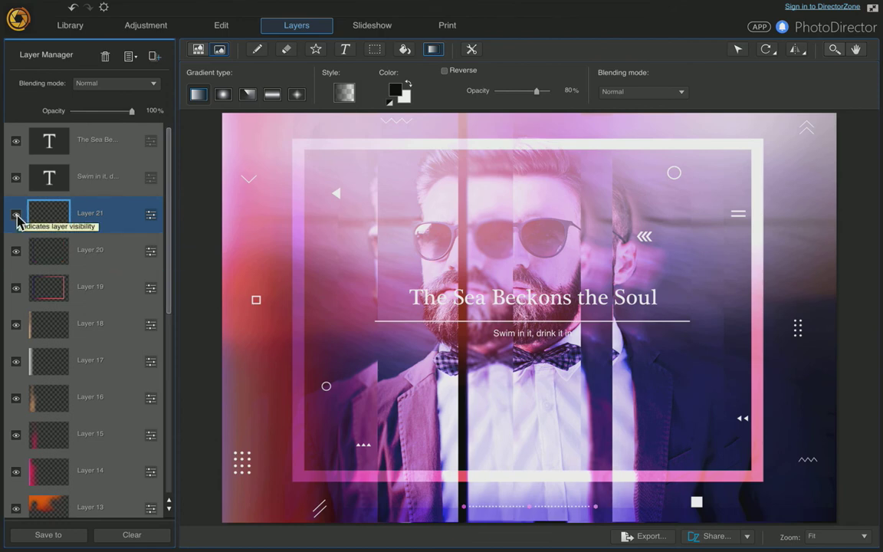
right_click(90, 220)
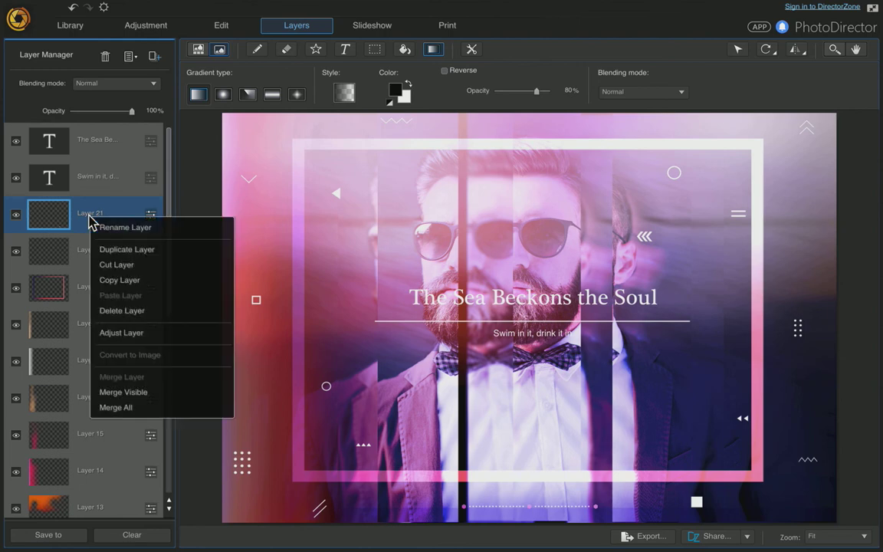
click(127, 311)
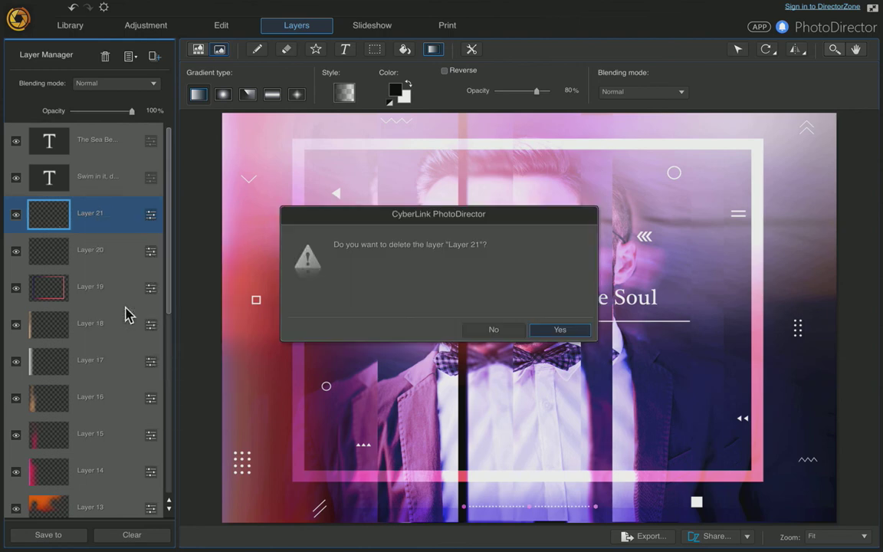
click(569, 331)
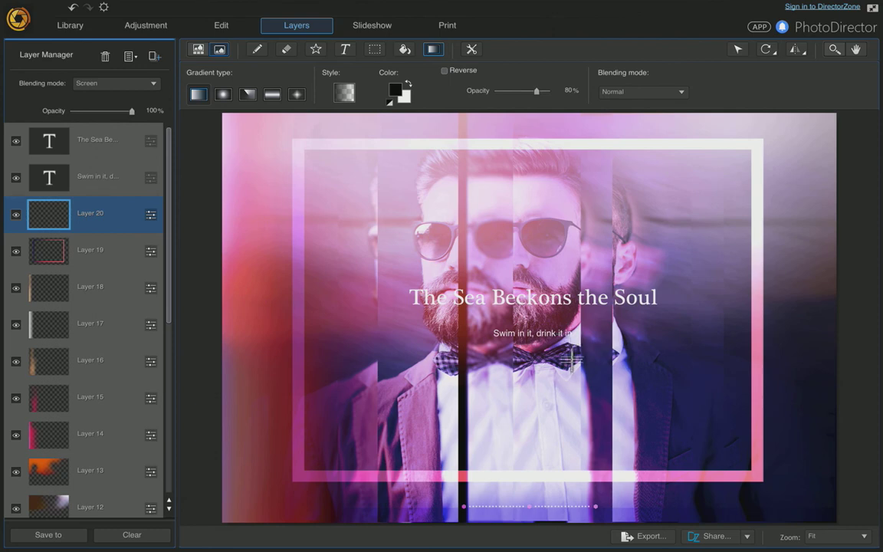
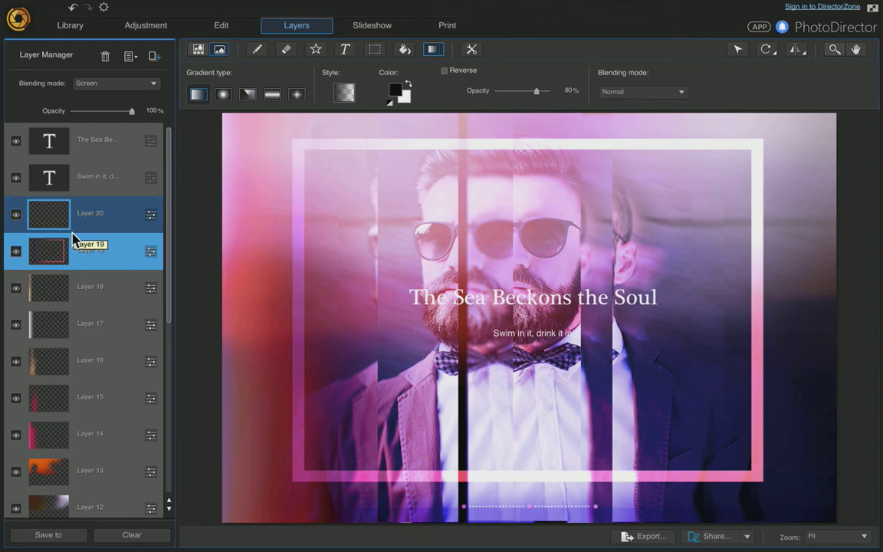
drag(74, 240, 77, 234)
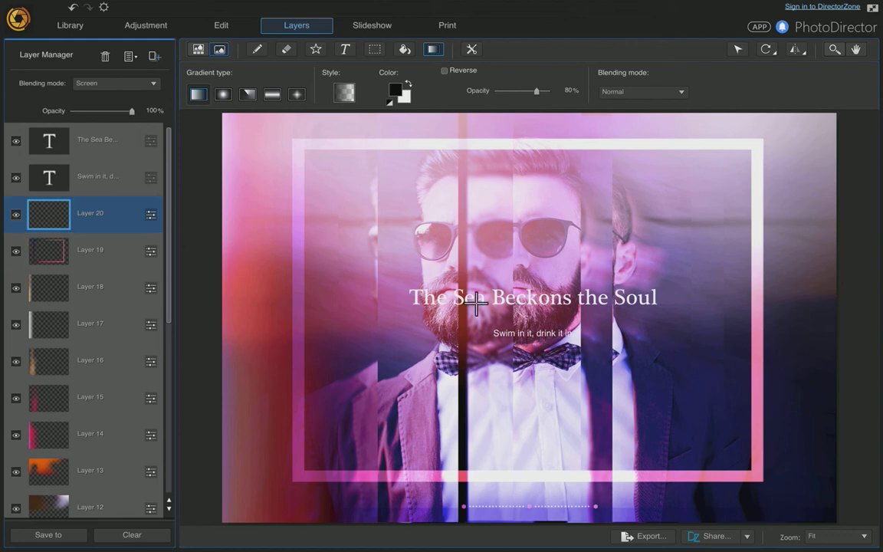
Step: Rename the template's title text layer as The Beard
click(105, 144)
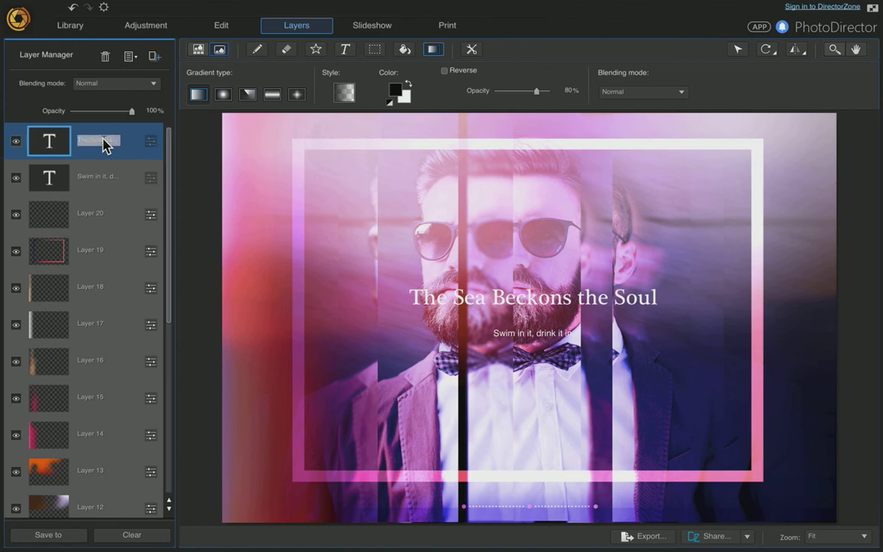
double_click(103, 141)
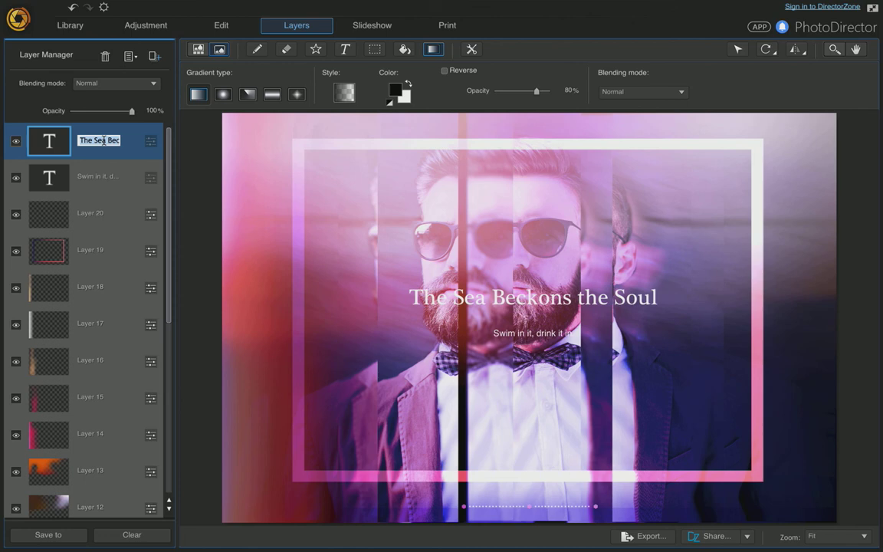
text(The Beard)
key(Return)
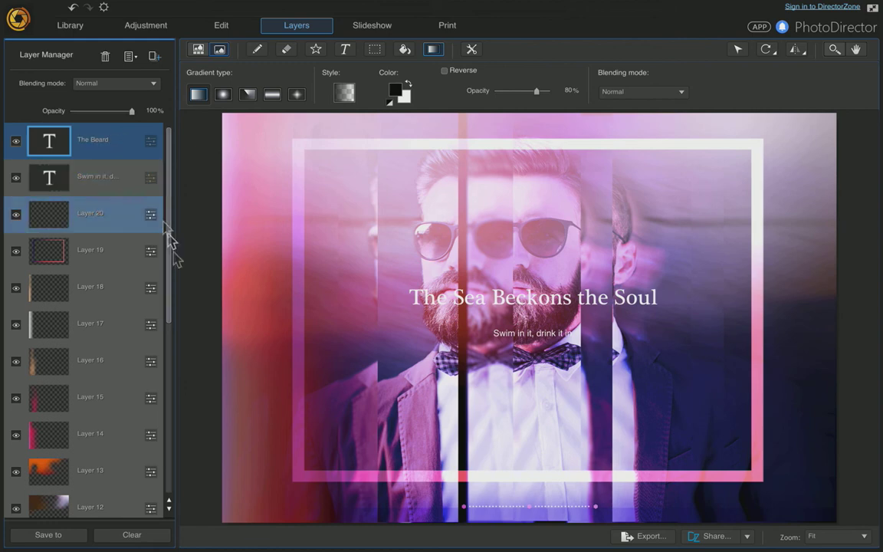
Step: Rename the template's subtitle text layer as Always In Style
click(105, 186)
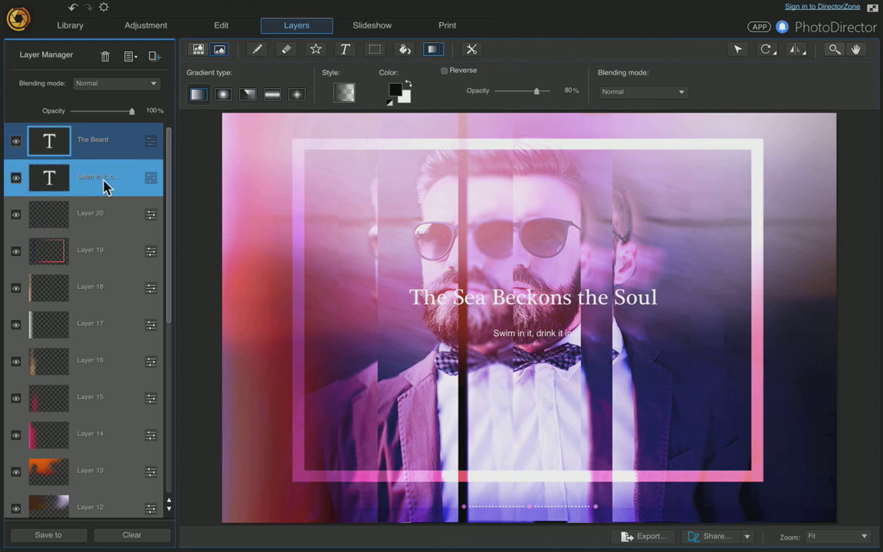
double_click(105, 186)
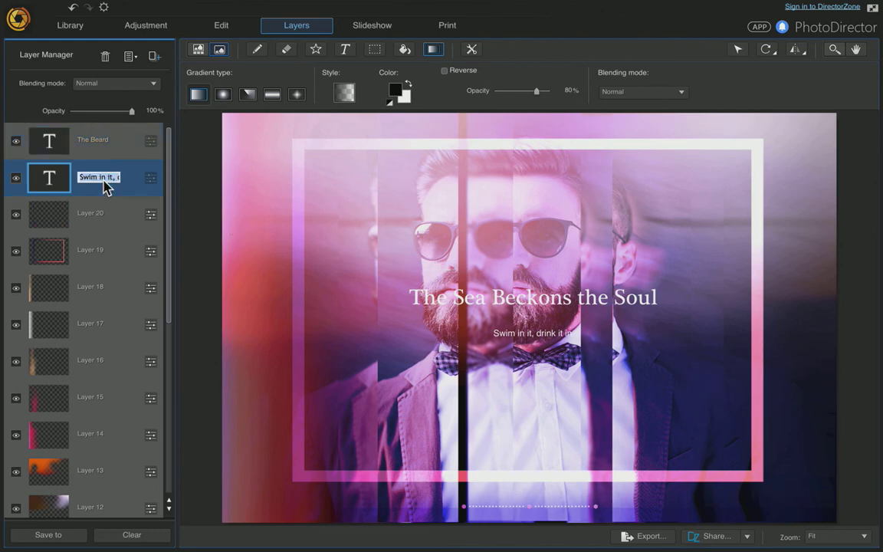
text(Ale)
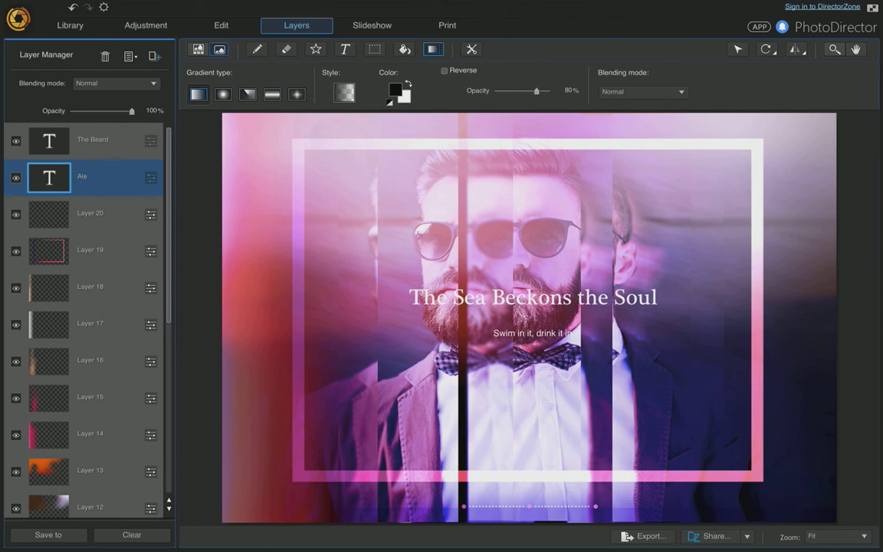
double_click(94, 177)
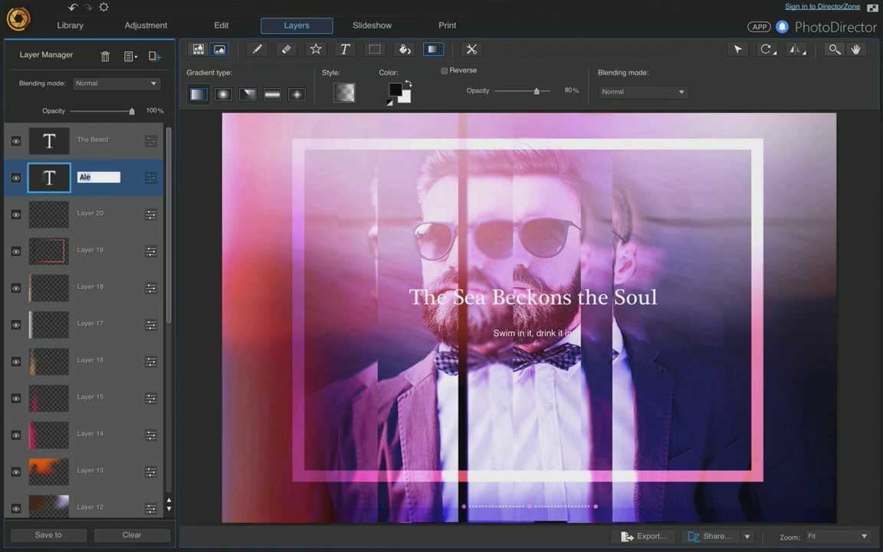
text(Always)
text( In St)
text(yle)
key(Return)
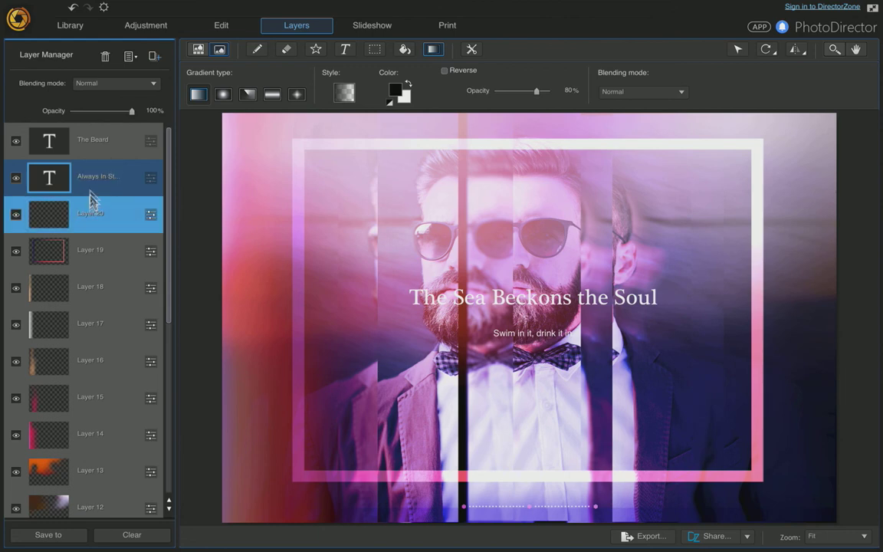
Step: Replace the title text on the image with "The Beard", and open the Always In Style layer's text for editing
click(100, 144)
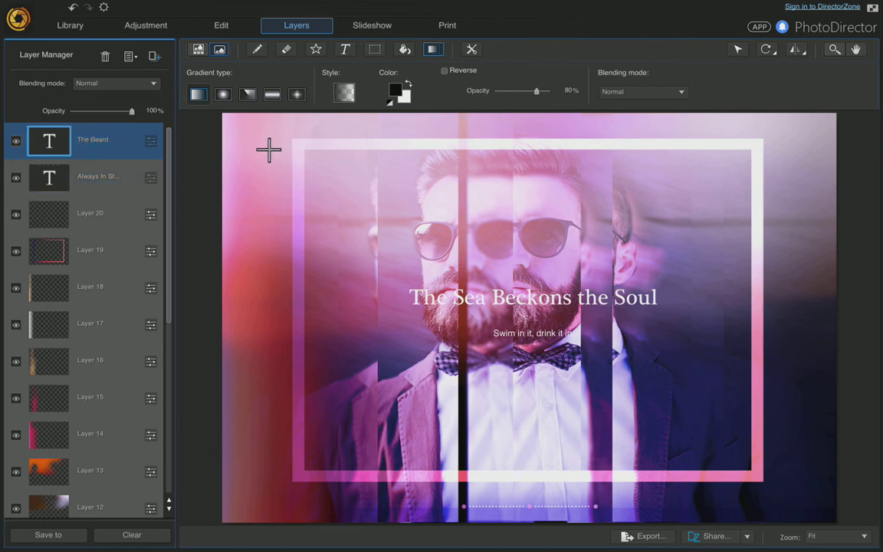
click(344, 51)
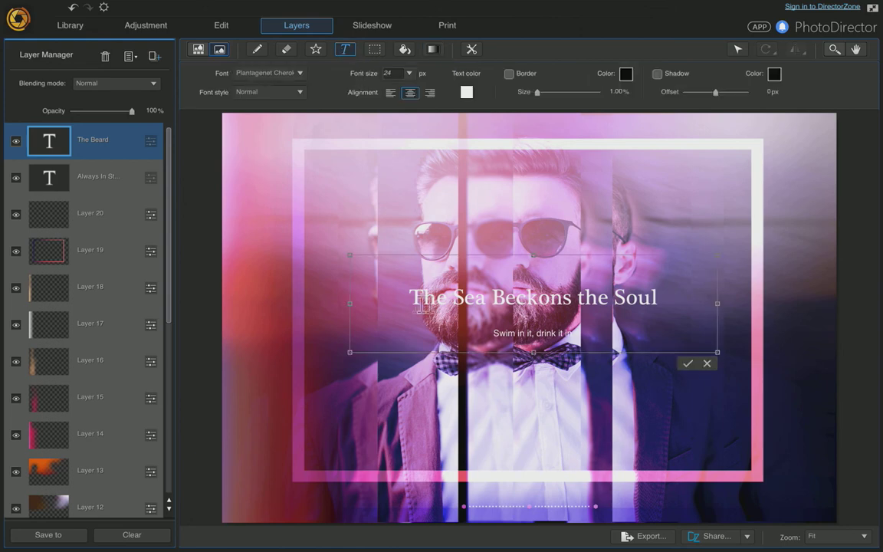
drag(657, 298, 411, 297)
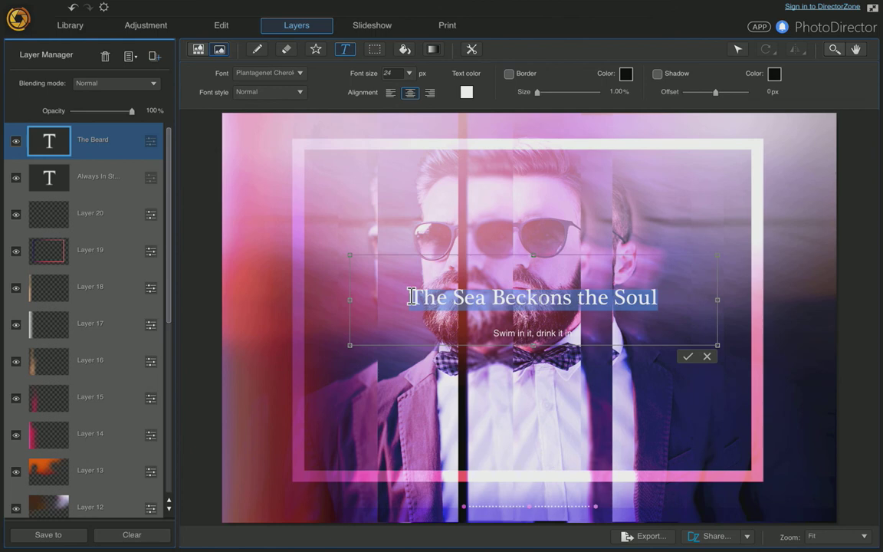
text(The Beard)
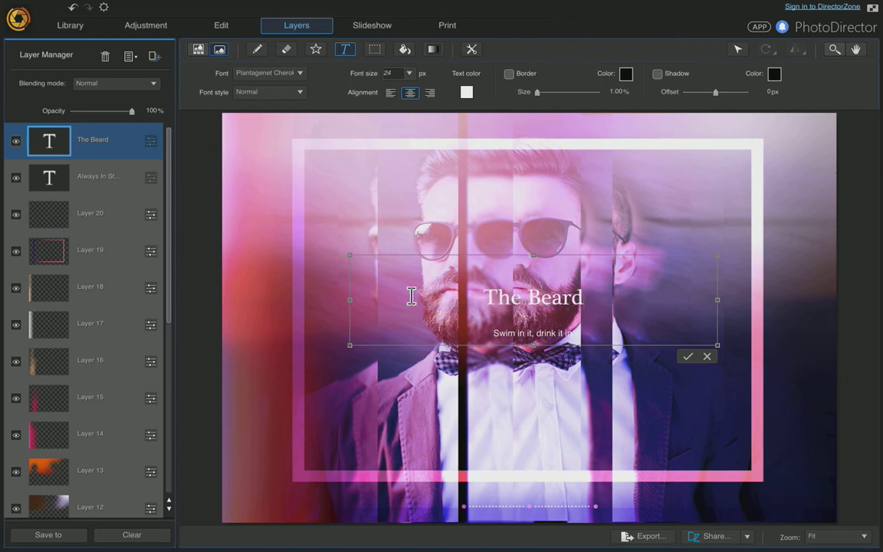
click(688, 360)
click(102, 185)
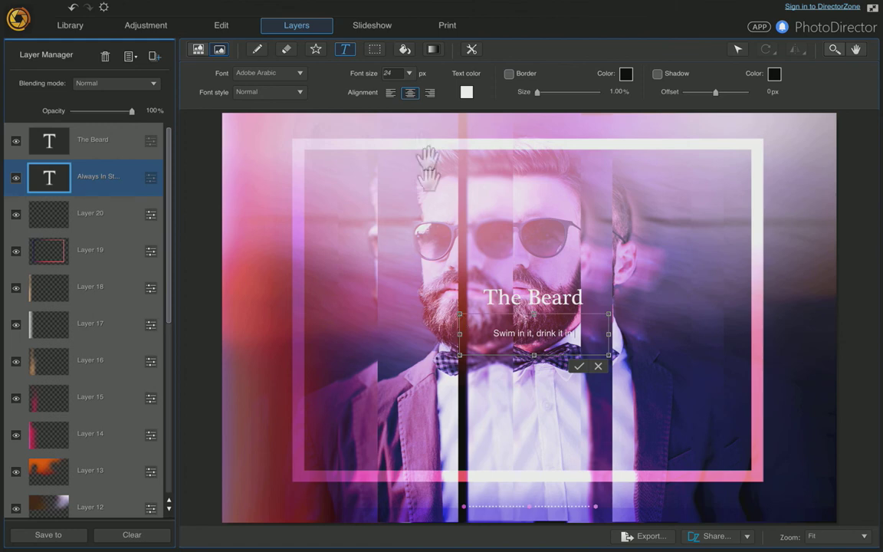
Step: Replace the subtitle text below The Beard on the image with "Always In Style" and apply the change
click(347, 51)
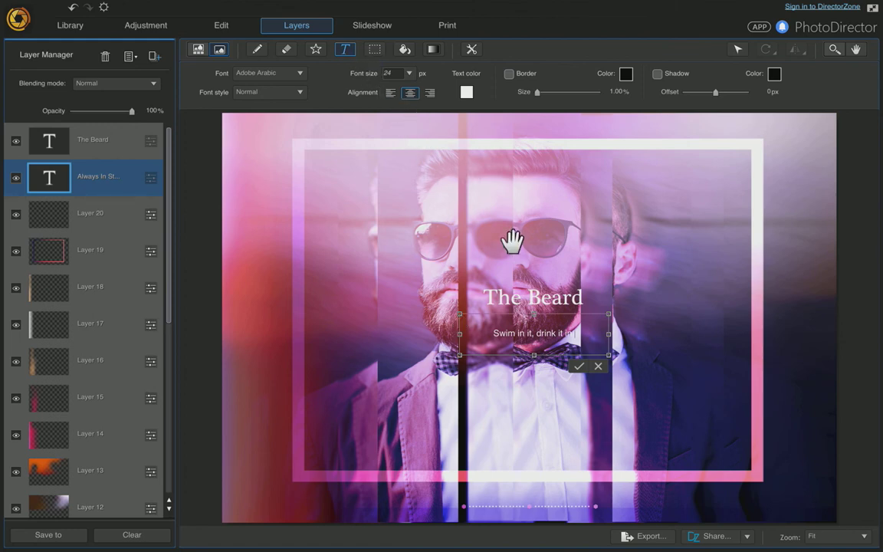
triple_click(495, 333)
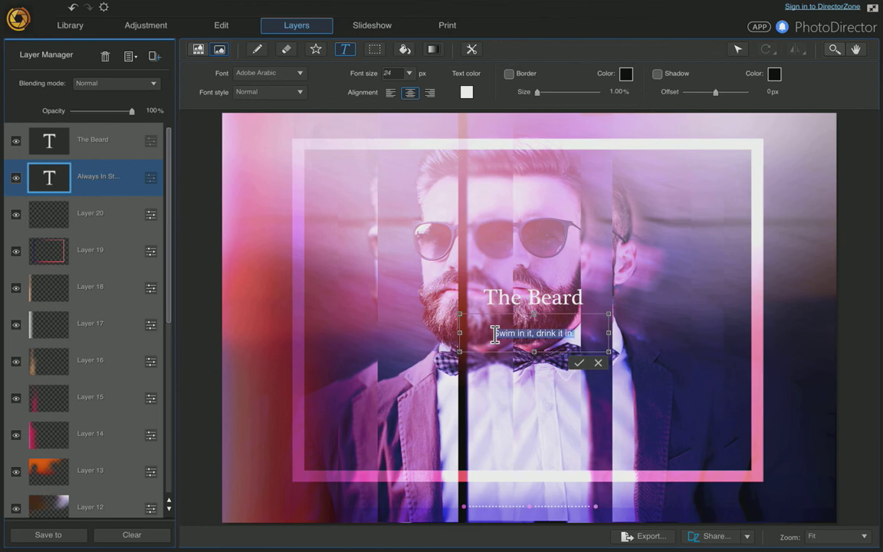
text(A)
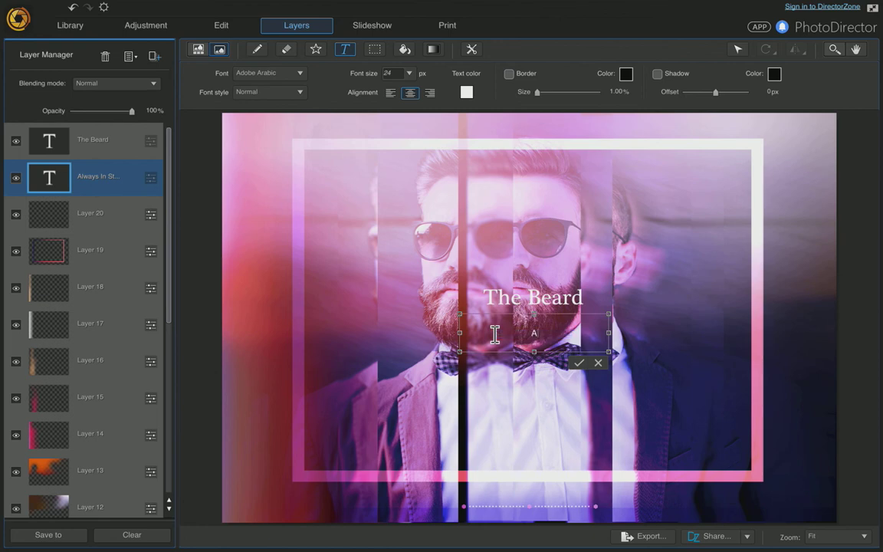
text(lways In Style)
click(579, 365)
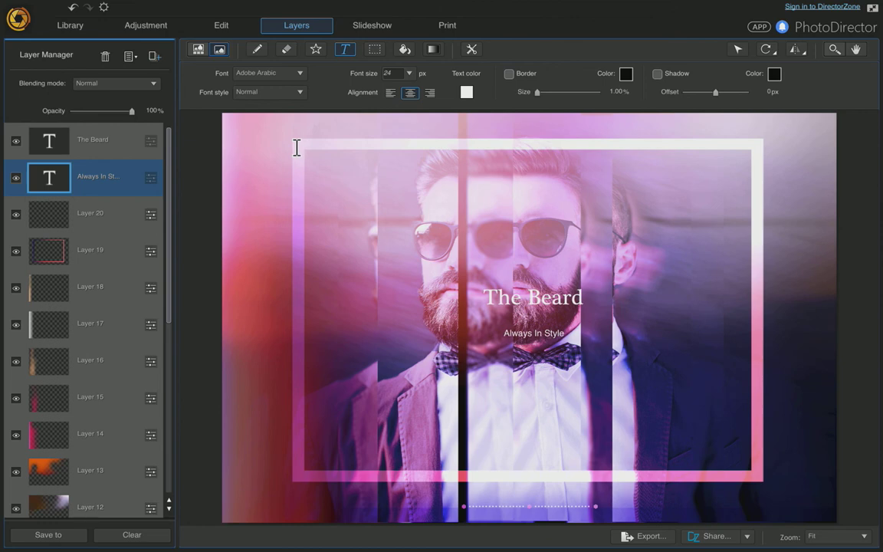
Step: Select Layer 19 and toggle its visibility off and on to check which part of the template it holds
shift+click(97, 244)
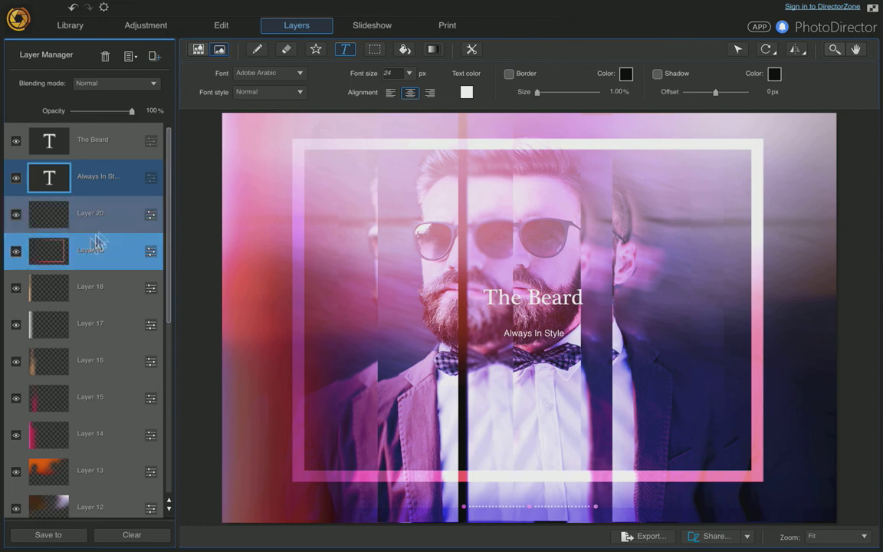
click(92, 250)
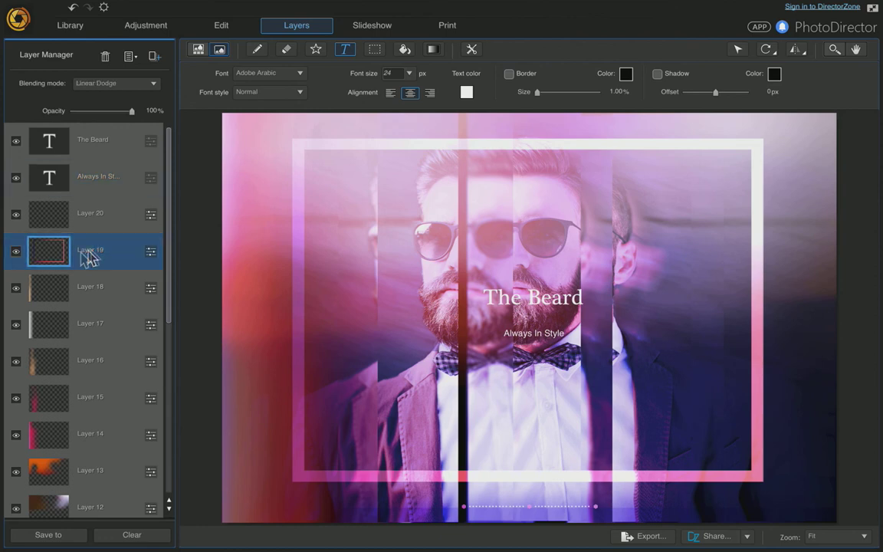
click(16, 251)
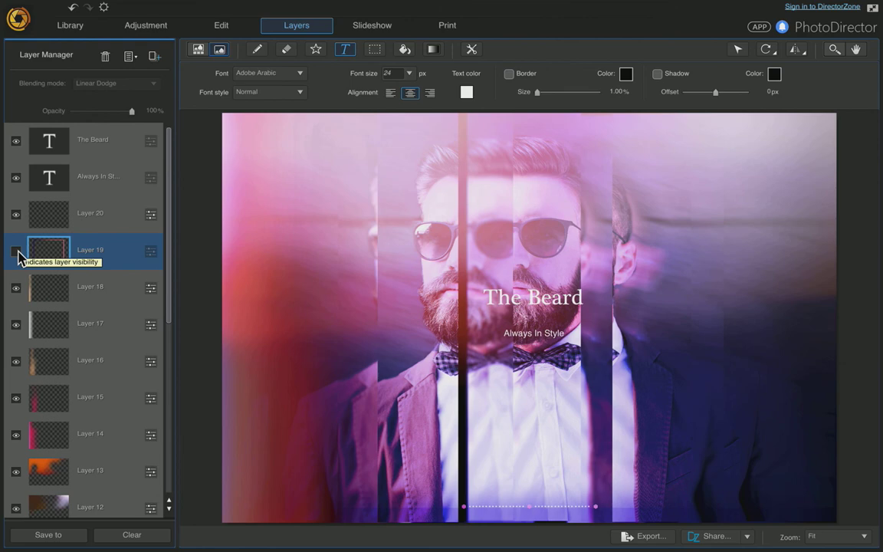
click(16, 251)
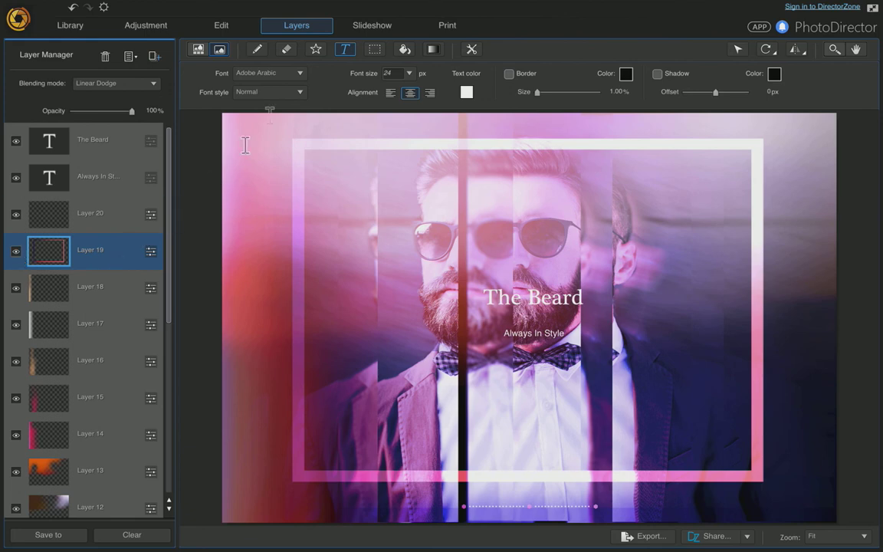
Step: Thin the Layer 19 frame by deleting a rectangular selection of about 5485 × 3943 px drawn along the middle of its border, and clear the selection
click(376, 51)
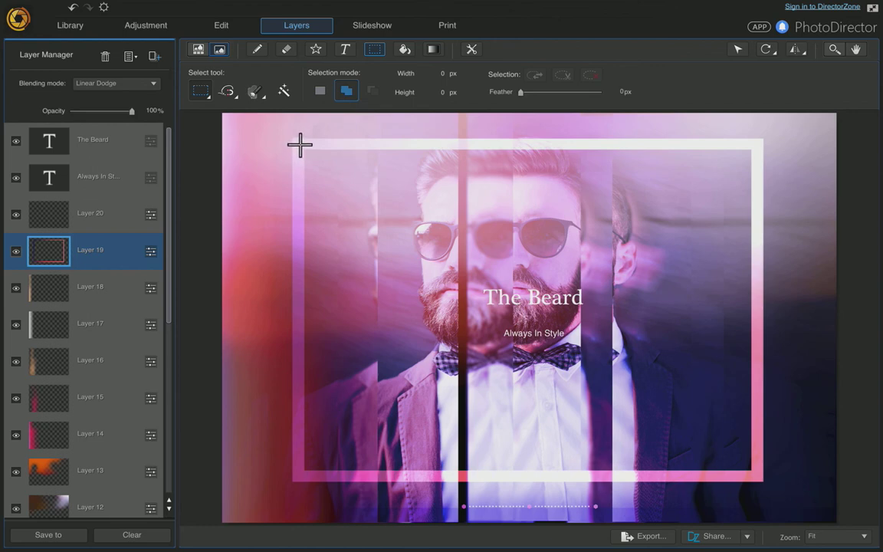
drag(298, 145, 756, 476)
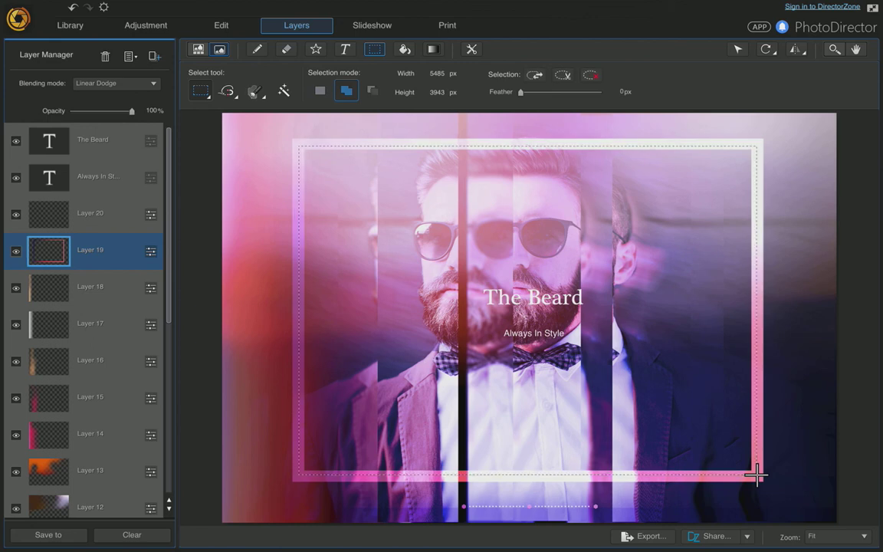
click(564, 78)
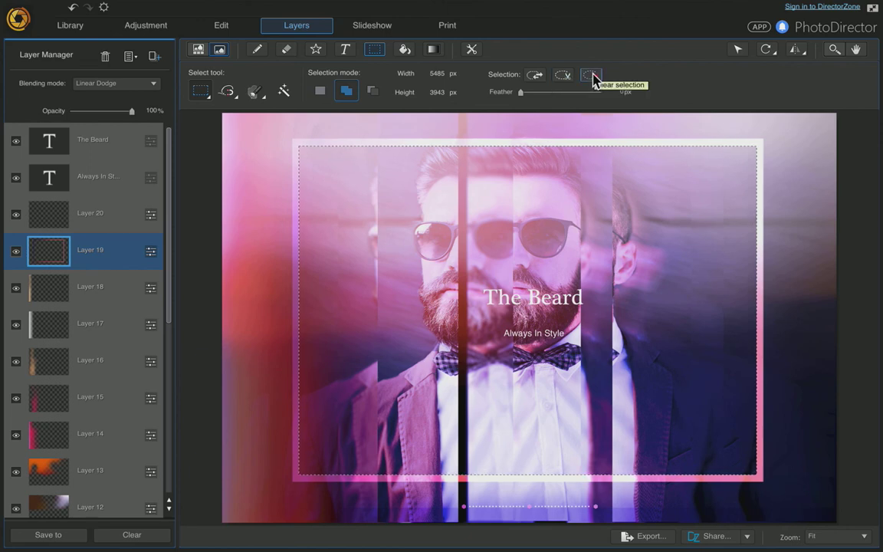
click(592, 76)
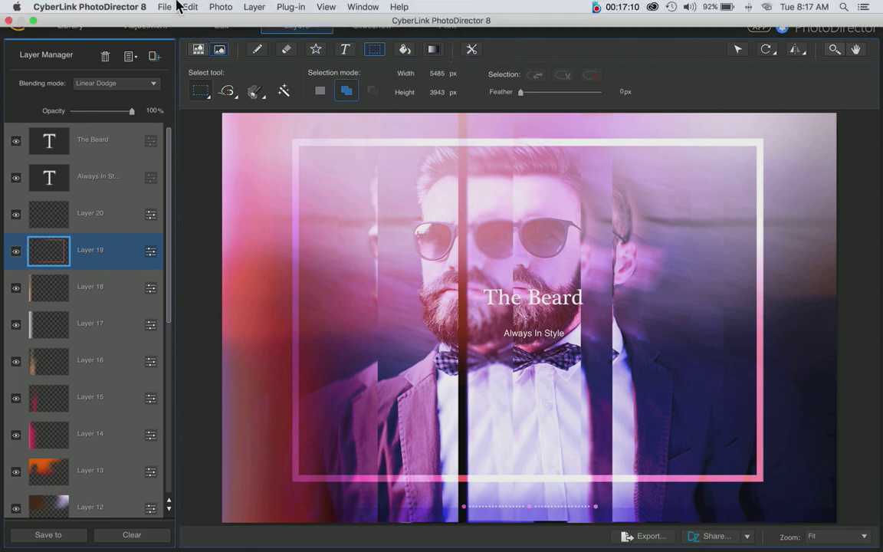
click(164, 7)
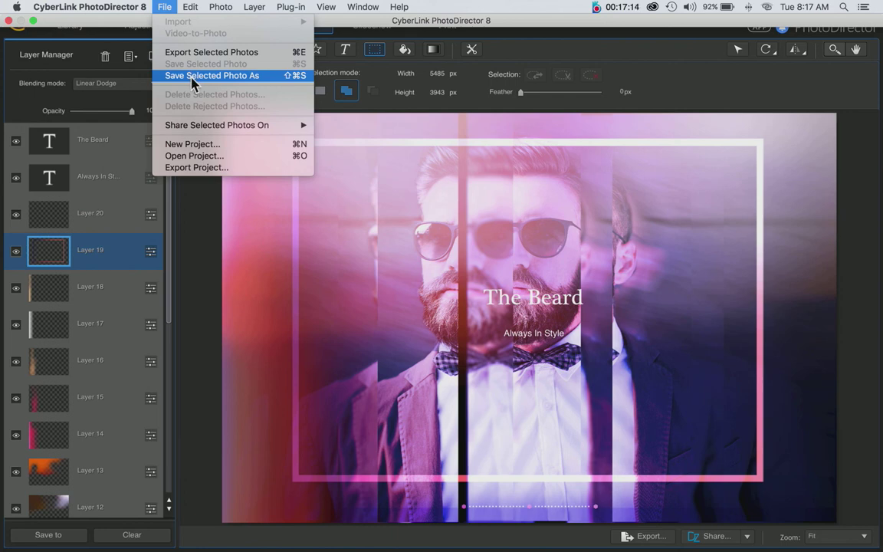
click(196, 229)
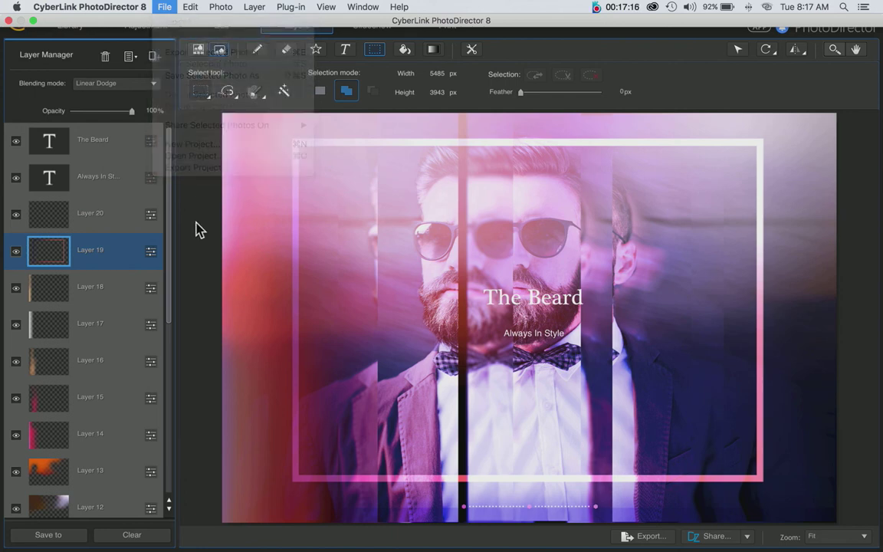